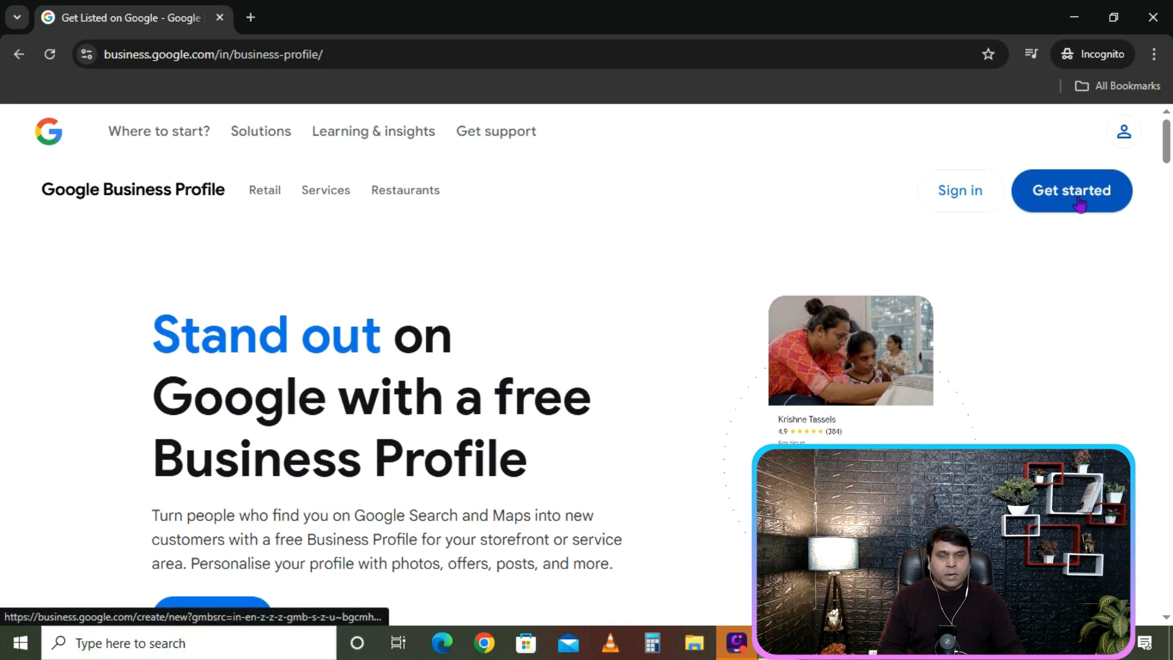
# Start a new Business Profile and enter the Google account e-mail address.
pyautogui.click(466, 245)
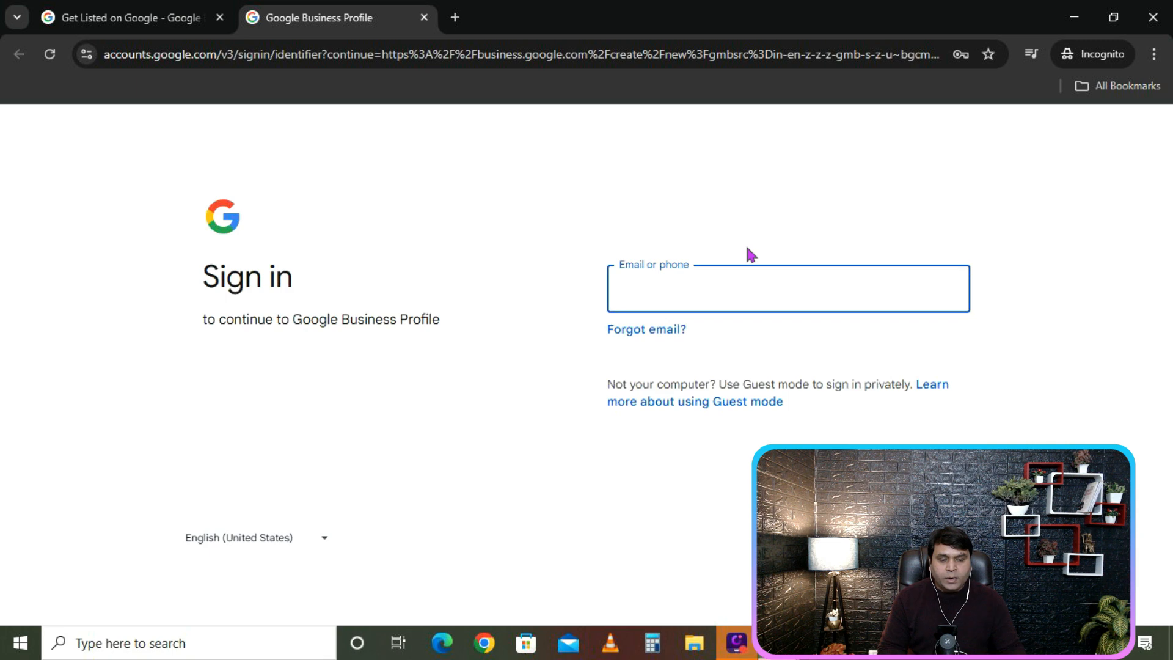
pyautogui.click(649, 301)
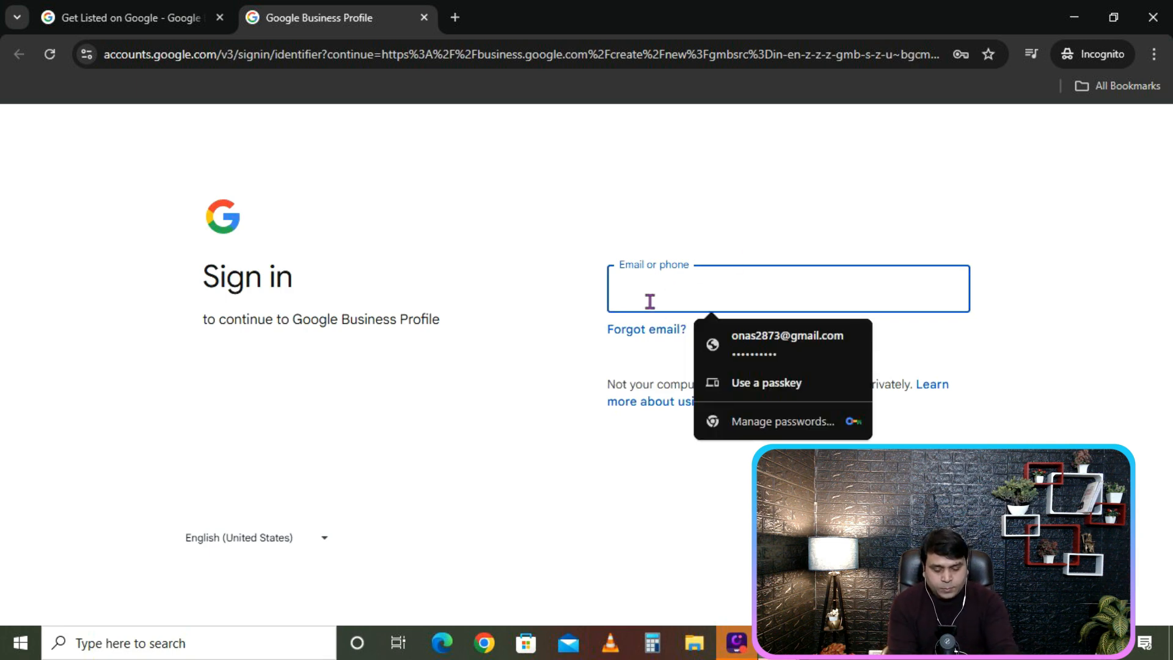
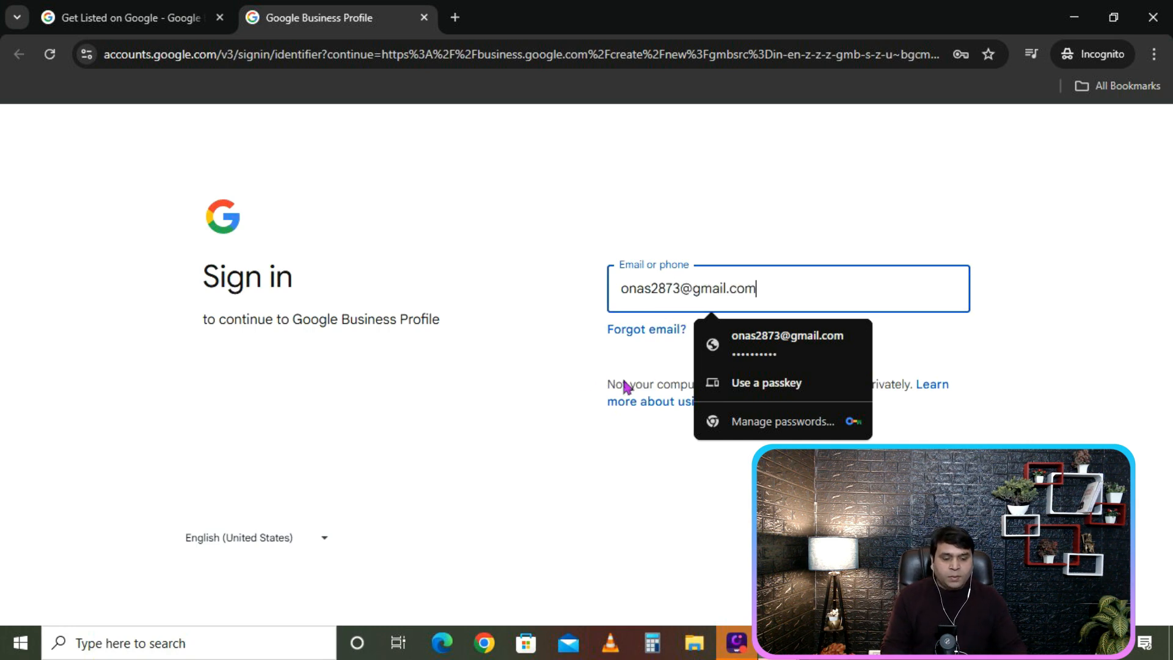
pyautogui.click(1064, 348)
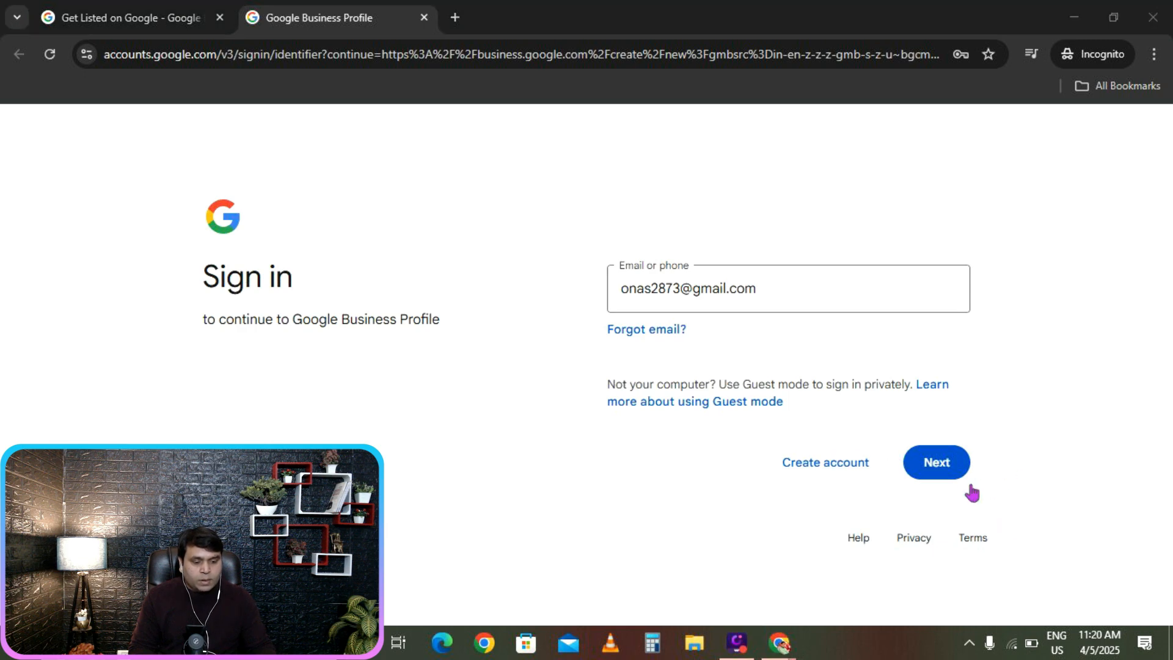
pyautogui.click(936, 470)
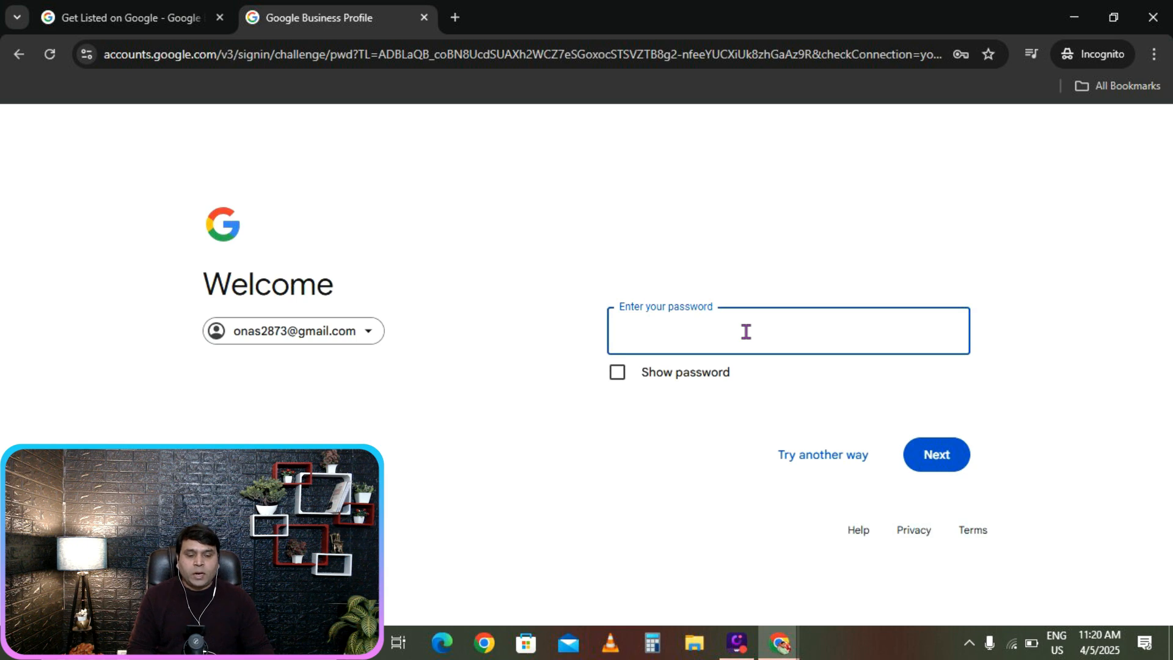
# Enter the account password and submit it to sign in.
pyautogui.click(673, 339)
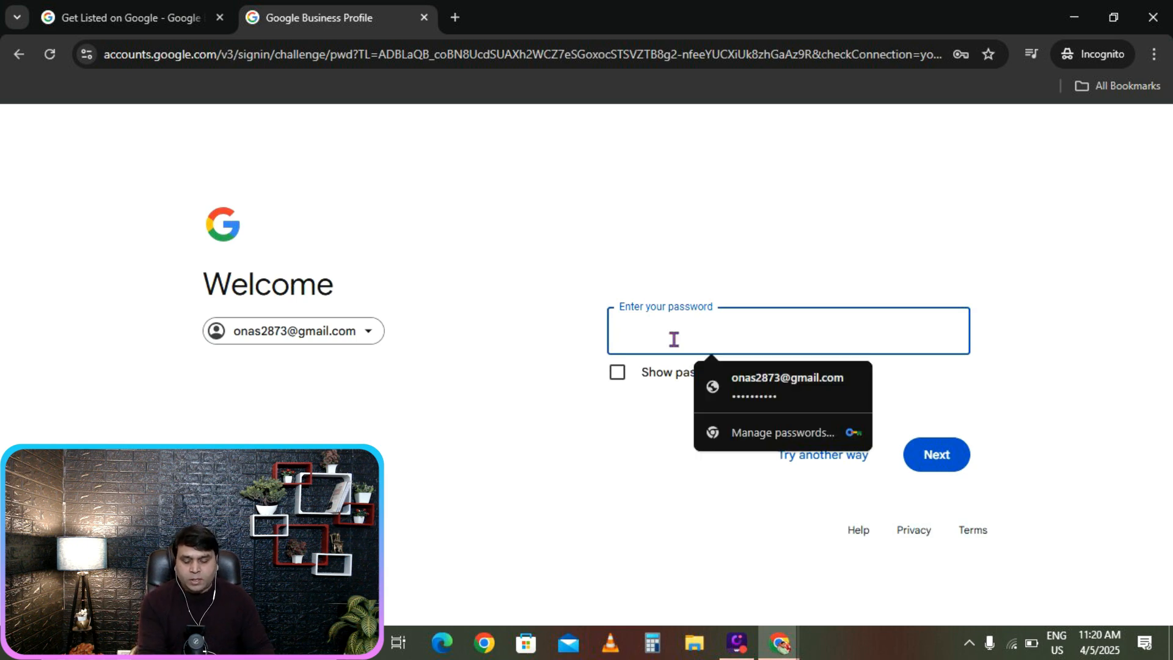
pyautogui.write('•••••')
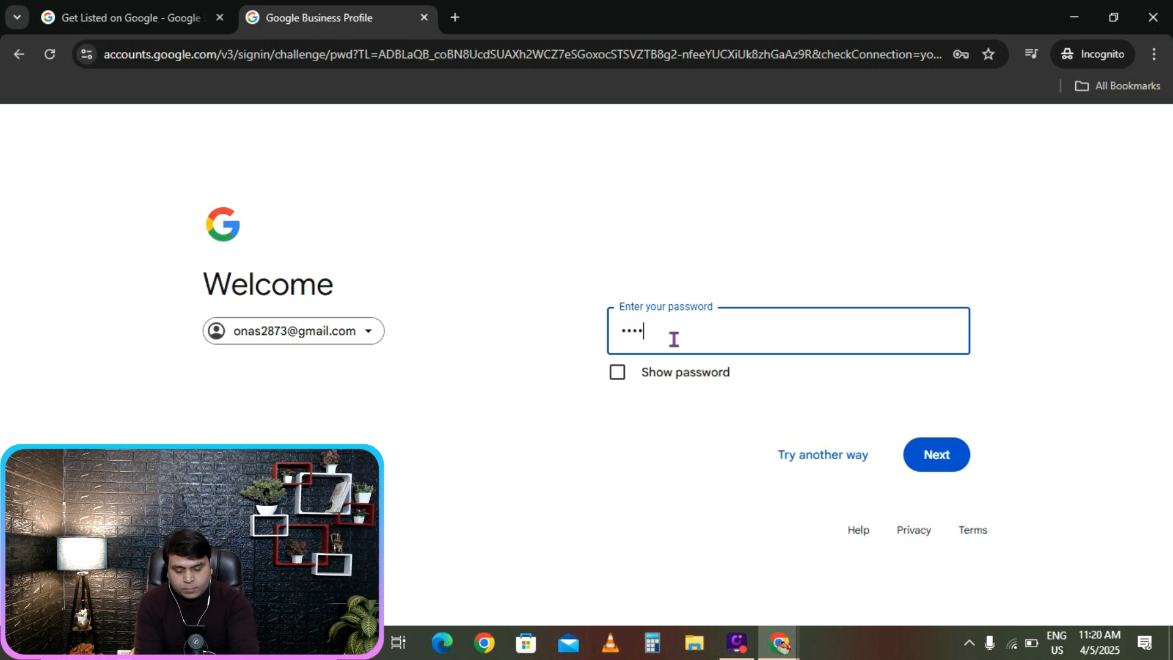
pyautogui.write('••••')
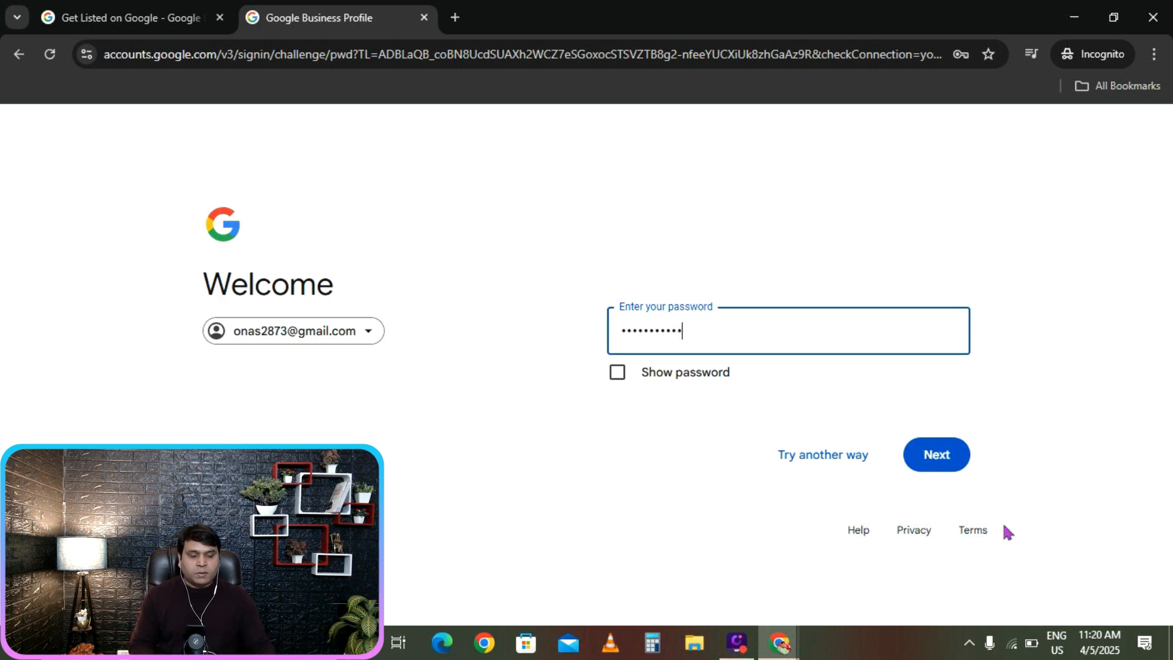
pyautogui.click(939, 464)
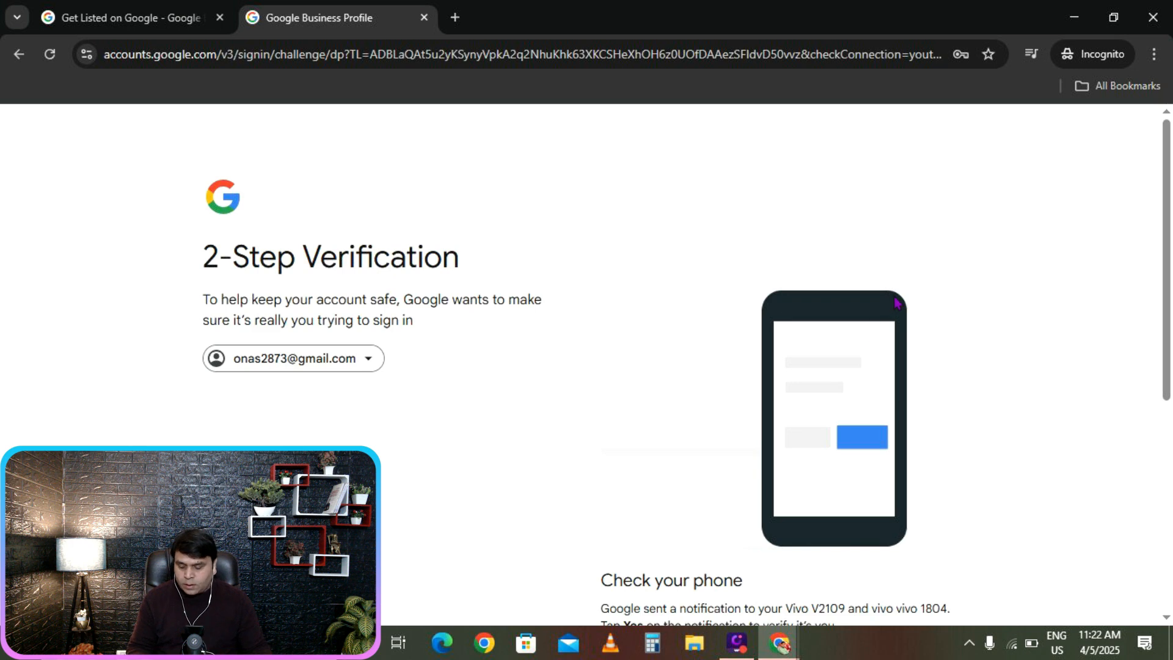
# Scroll the 2-Step Verification page while approving the sign-in prompt on the phone.
pyautogui.scroll(-4, 867, 367)
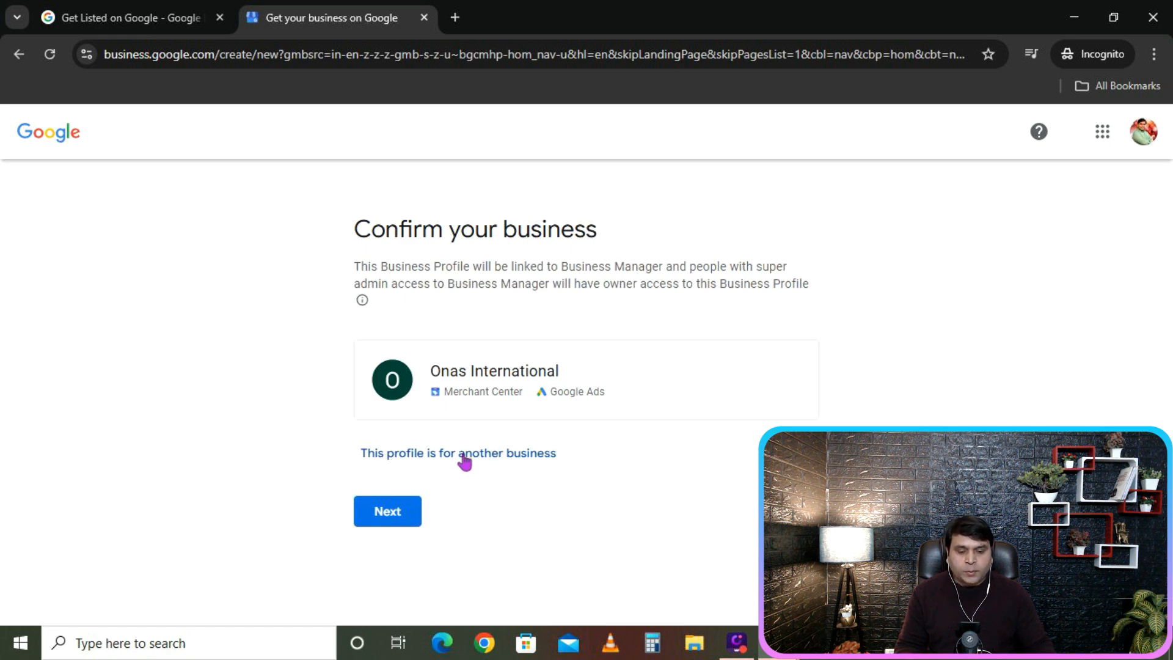
# Choose a profile for another business and name it 'Rooprekha Enterprises'.
pyautogui.click(465, 455)
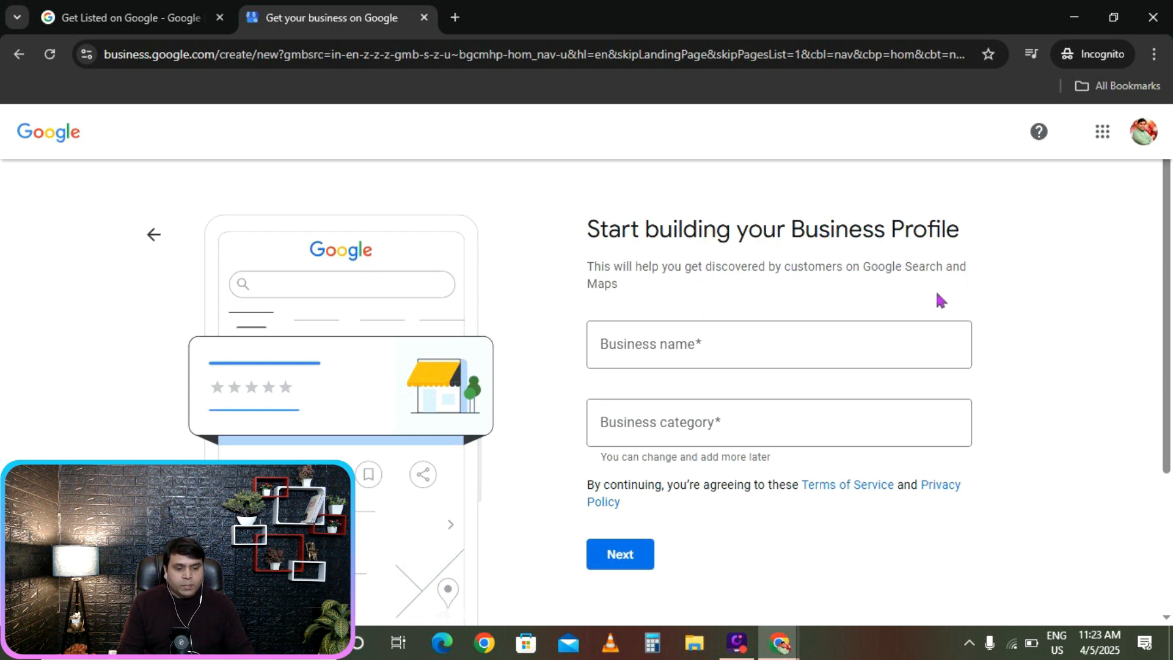
pyautogui.click(686, 345)
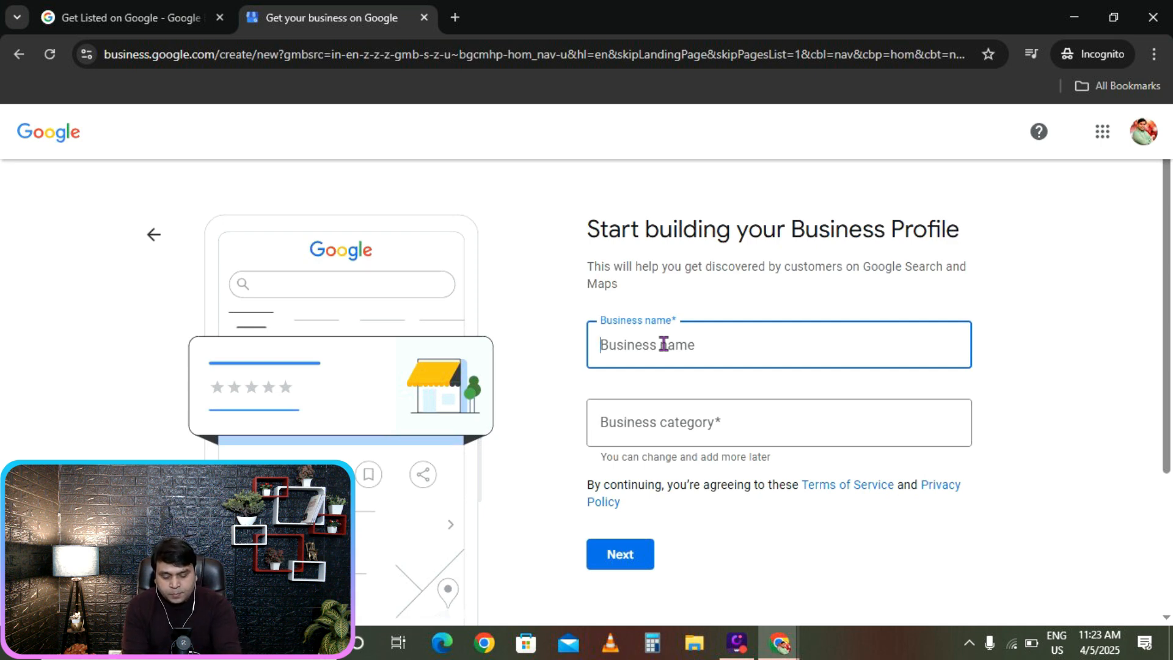
pyautogui.write('Rooprekha Enterprises')
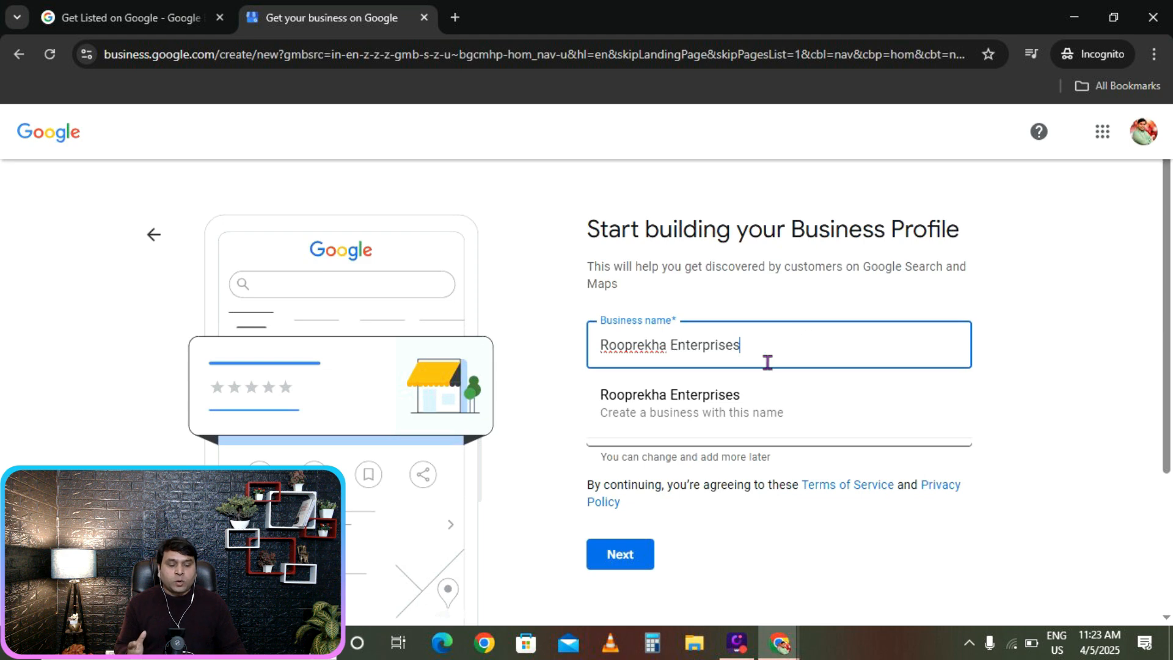
pyautogui.moveTo(772, 353); pyautogui.dragTo(556, 364)
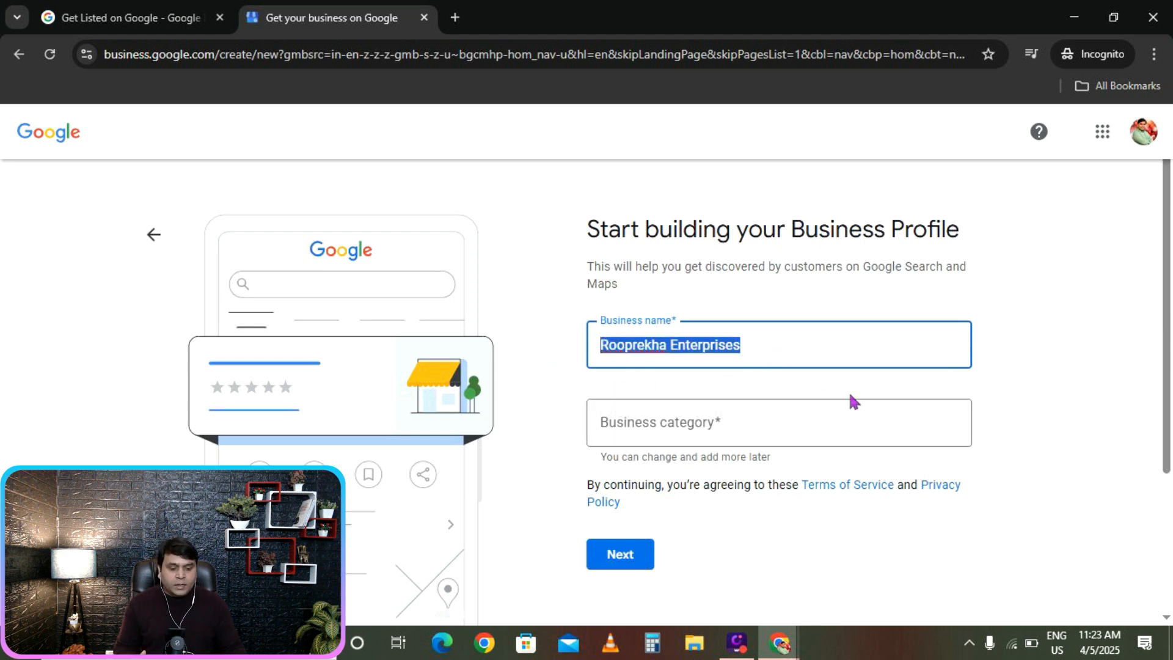
pyautogui.click(723, 423)
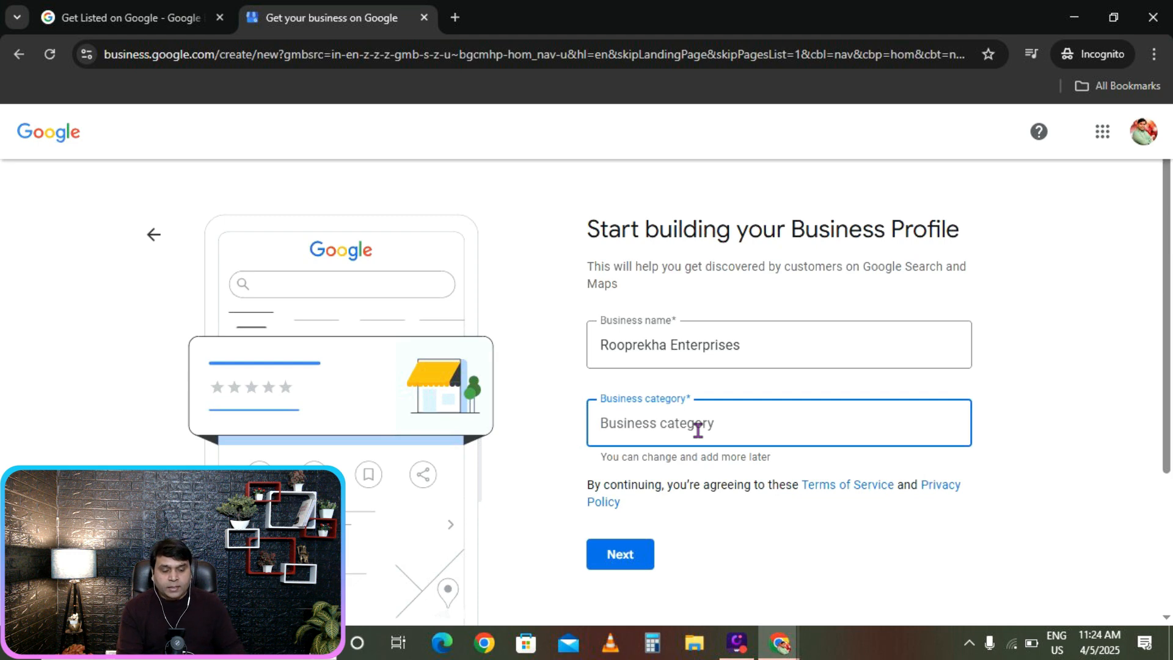
# Search 'electro', pick Electronics manufacturer as the business category, and continue.
pyautogui.write('El')
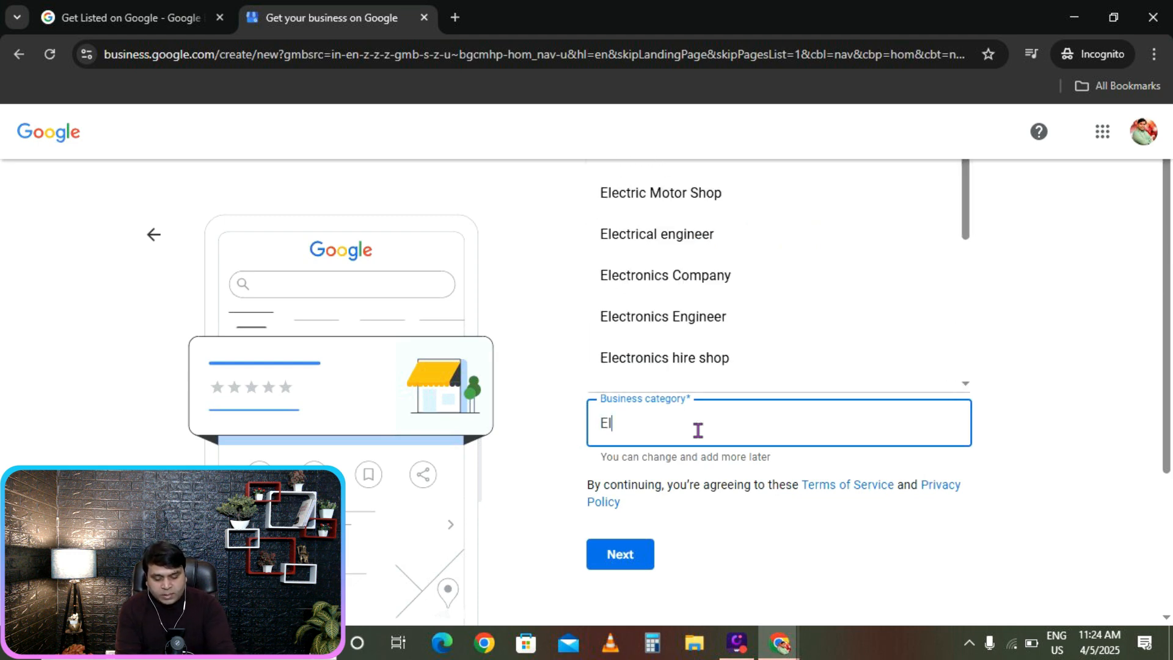
pyautogui.press('BackSpace')
pyautogui.press('BackSpace')
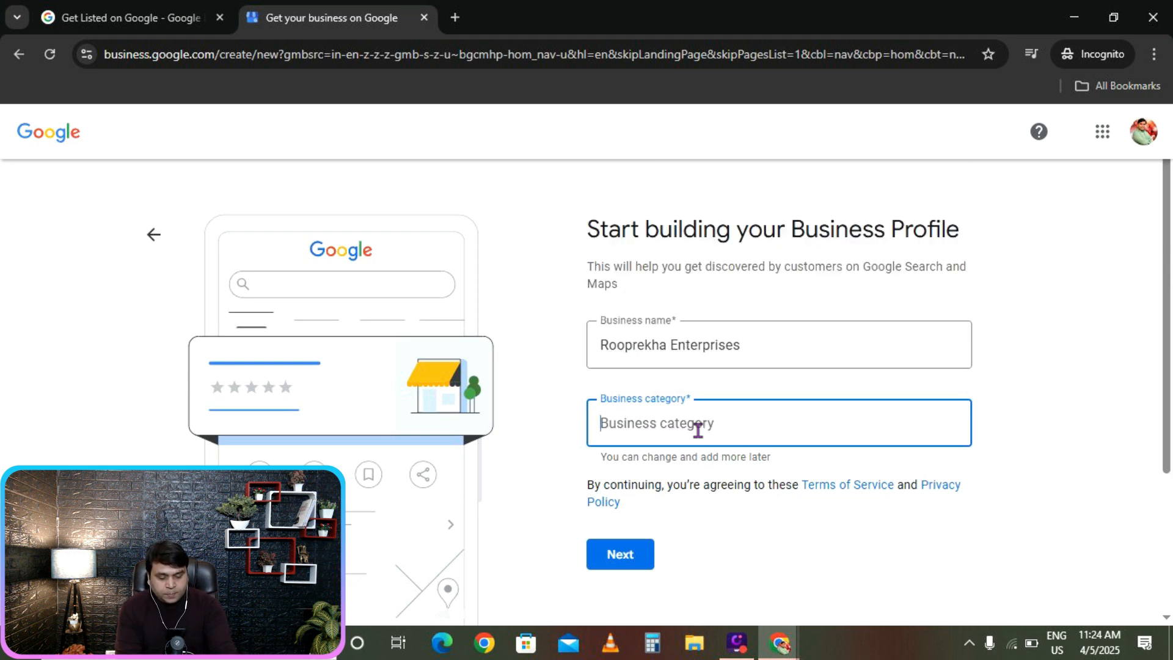
pyautogui.write('led li')
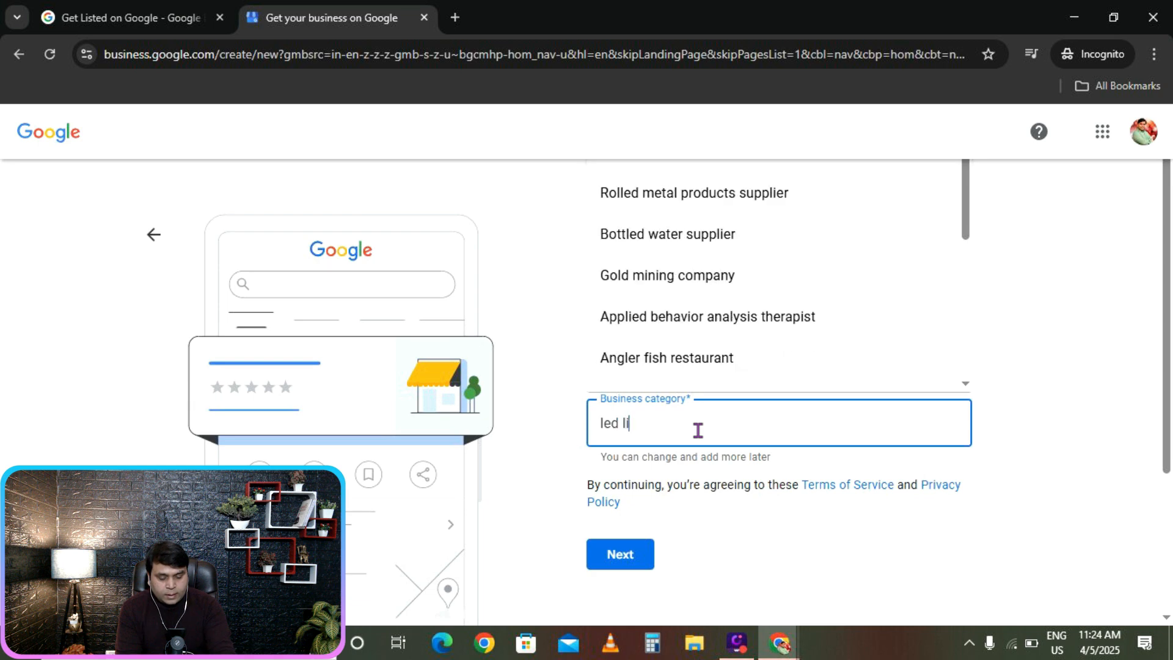
pyautogui.write('ght')
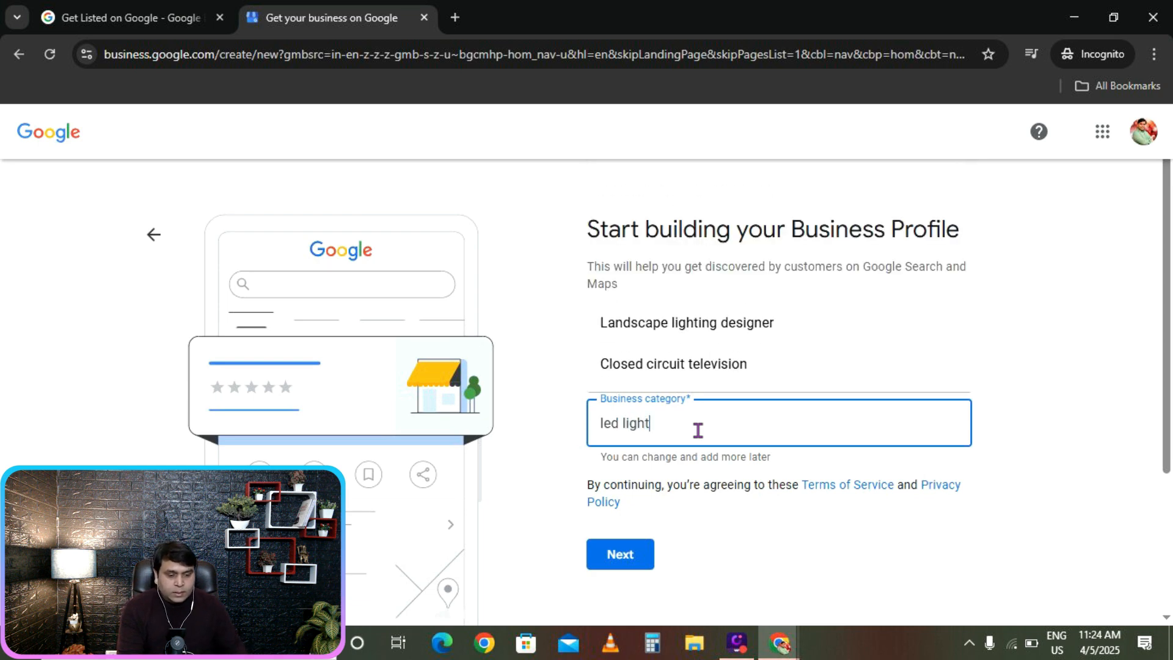
pyautogui.moveTo(682, 427); pyautogui.dragTo(567, 427)
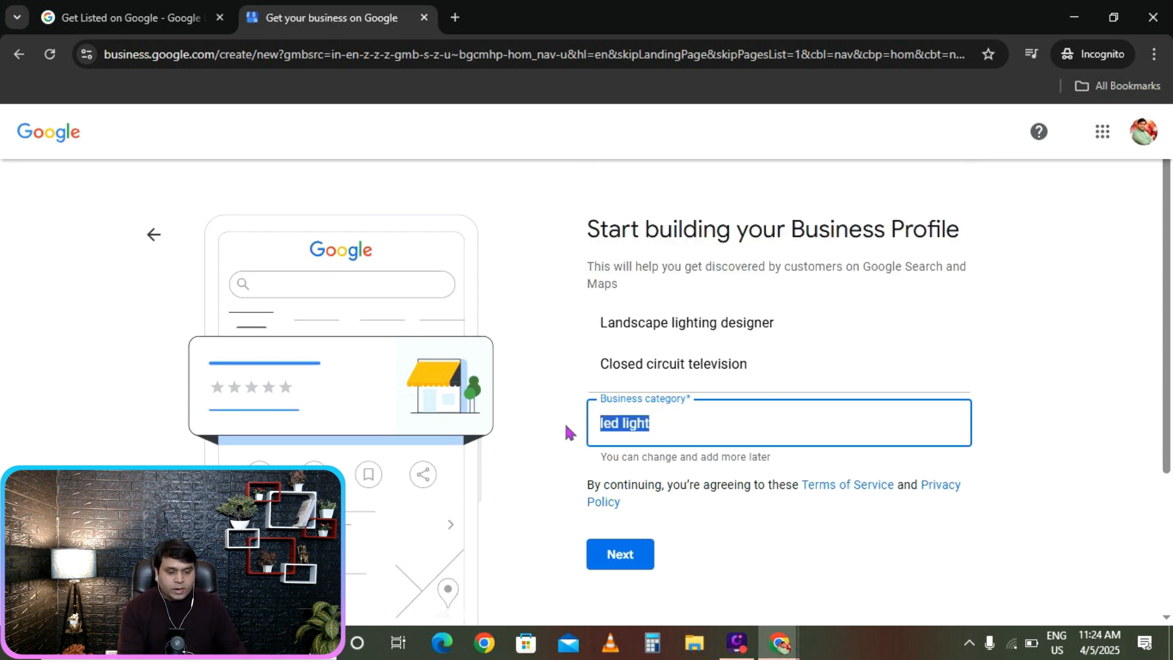
pyautogui.write('elect')
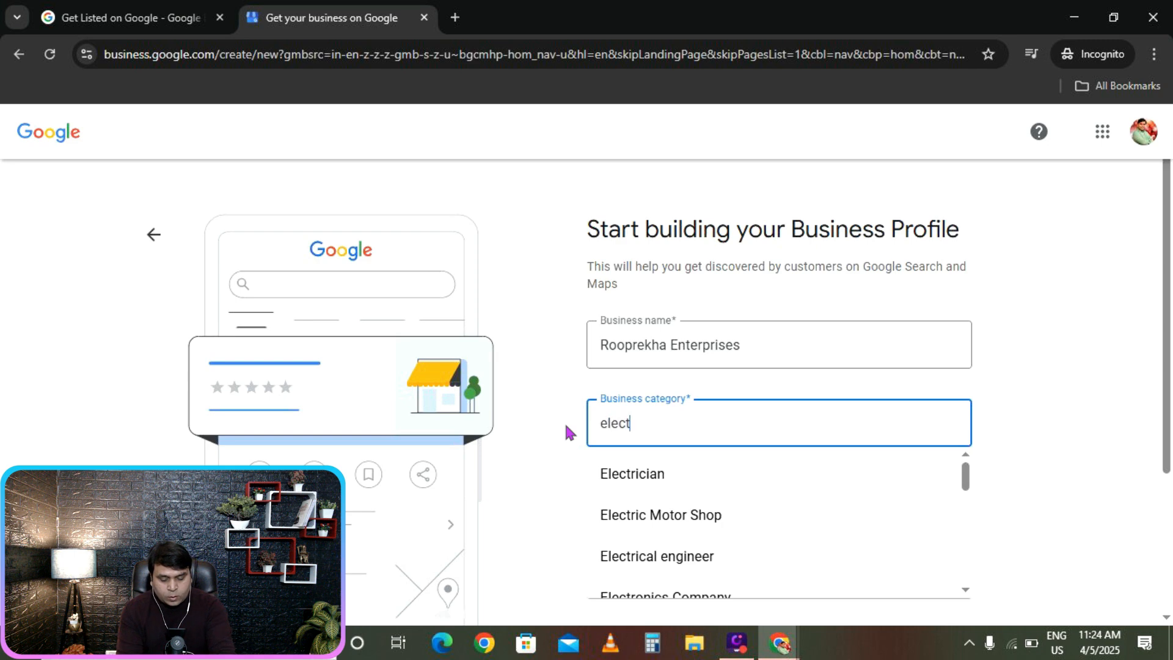
pyautogui.write('ro')
pyautogui.scroll(-3, 831, 494)
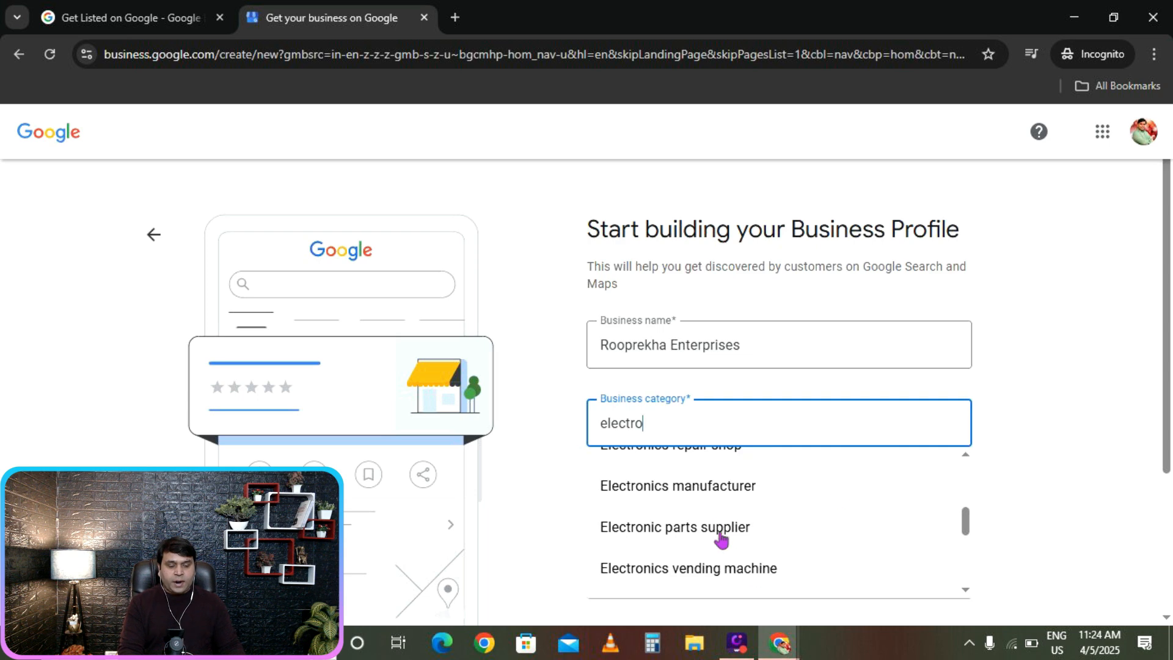
pyautogui.click(709, 488)
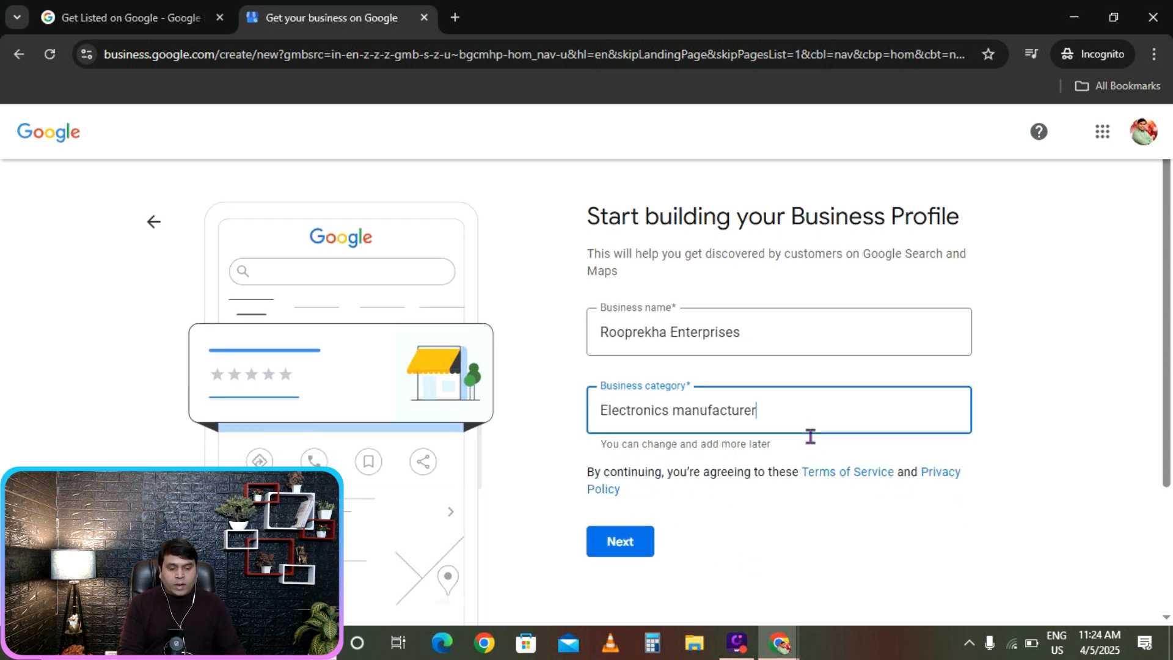
pyautogui.scroll(-1, 809, 439)
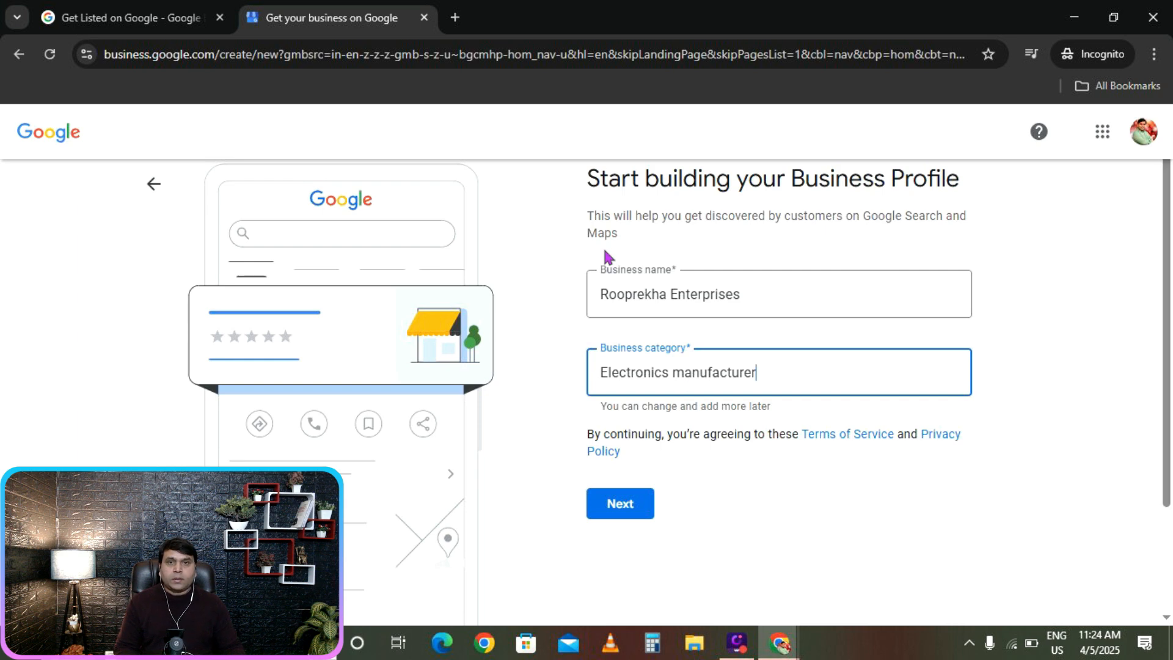
pyautogui.click(631, 507)
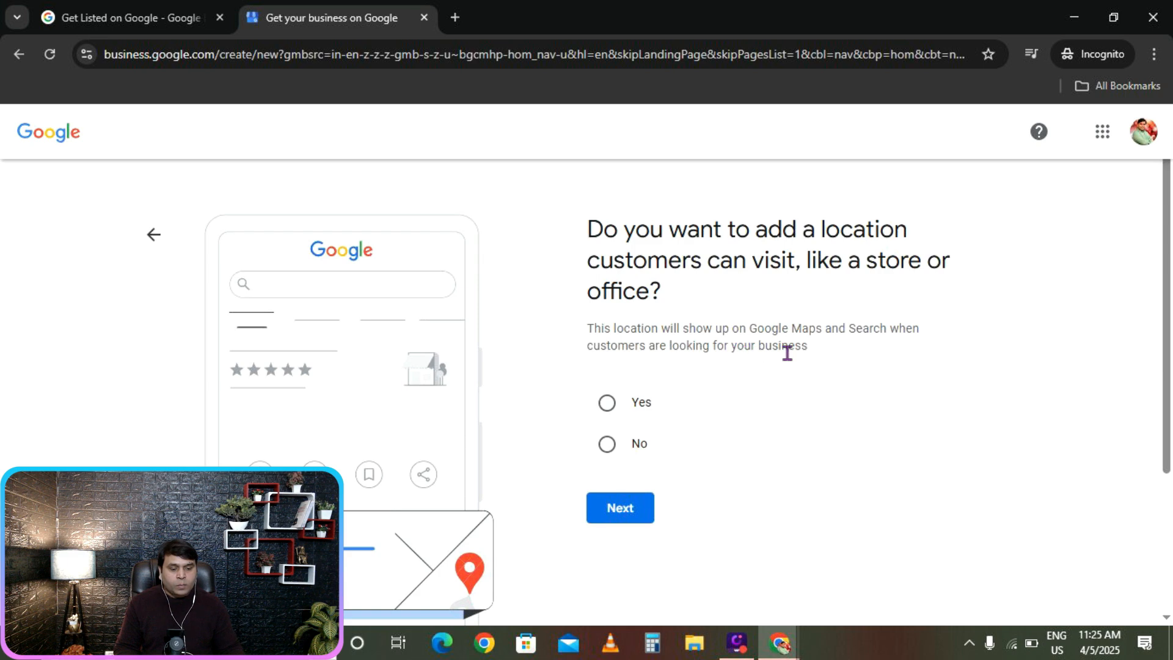
# Choose to add a visitable location and fill in the street address and pincode.
pyautogui.click(607, 401)
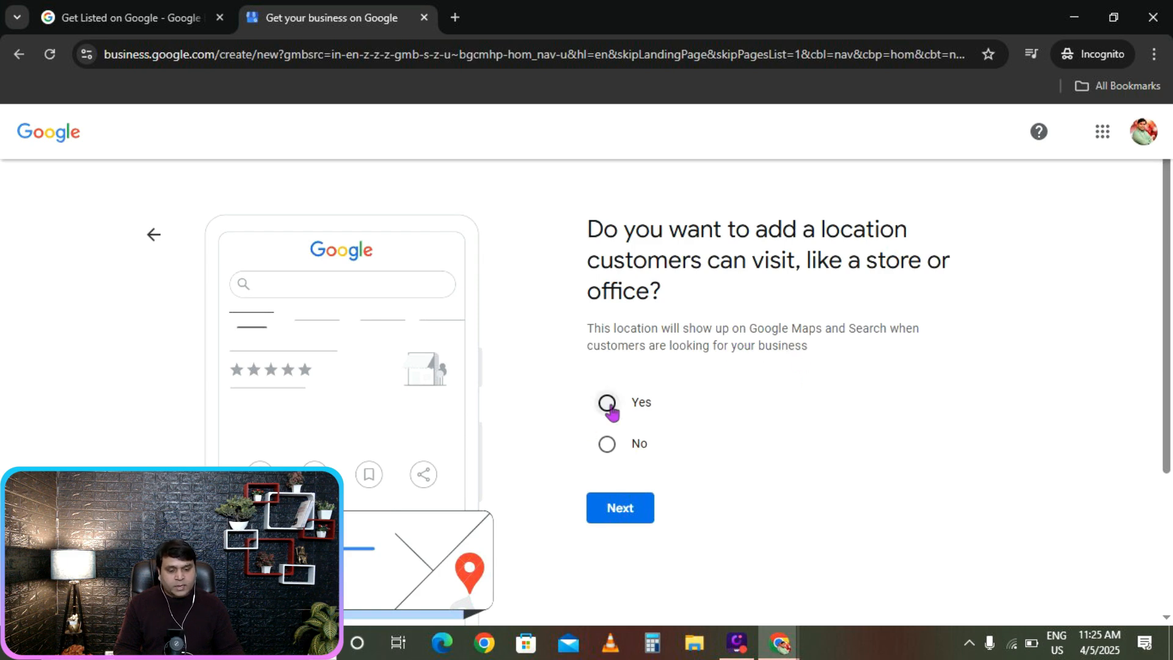
pyautogui.click(629, 512)
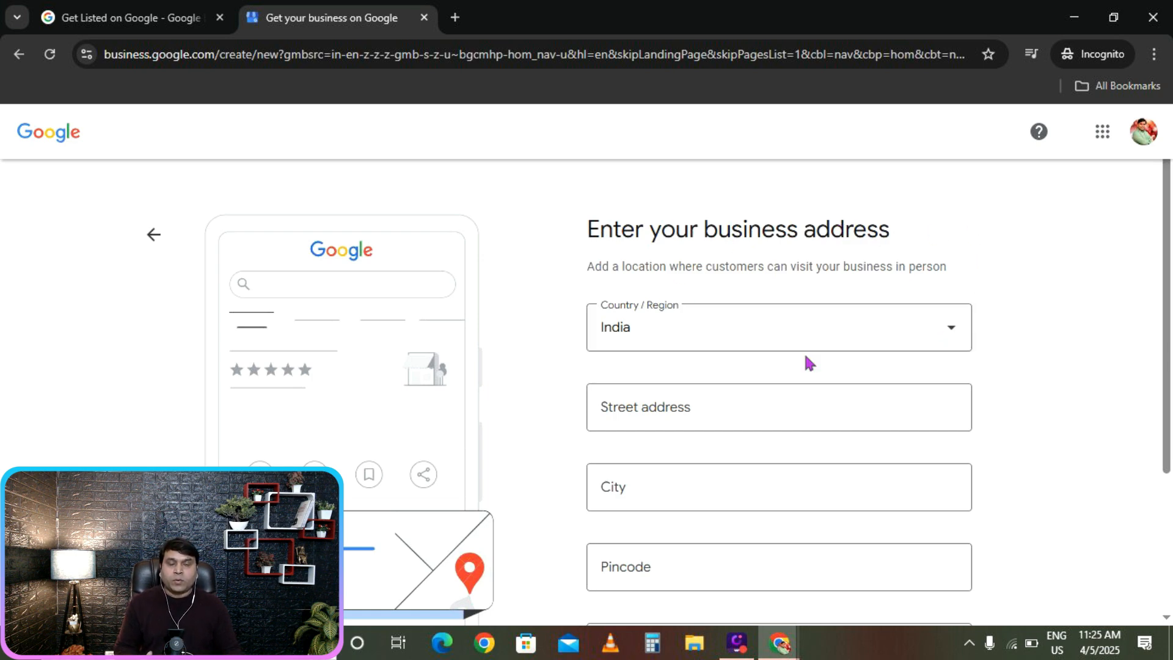
pyautogui.click(671, 417)
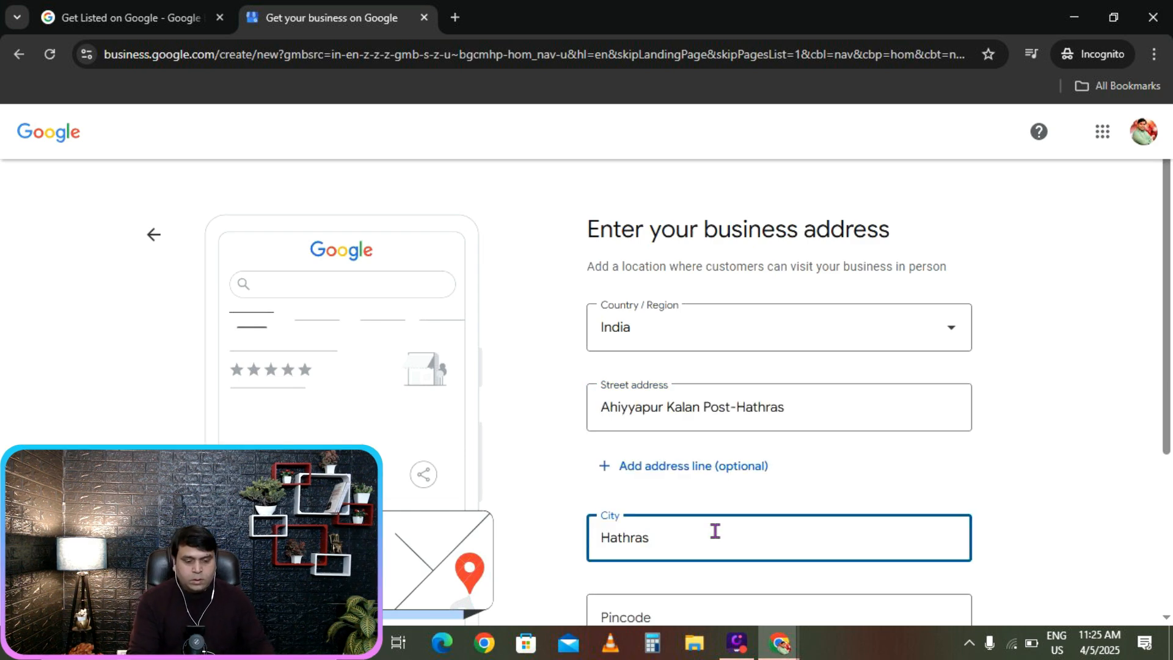
pyautogui.scroll(-2, 712, 532)
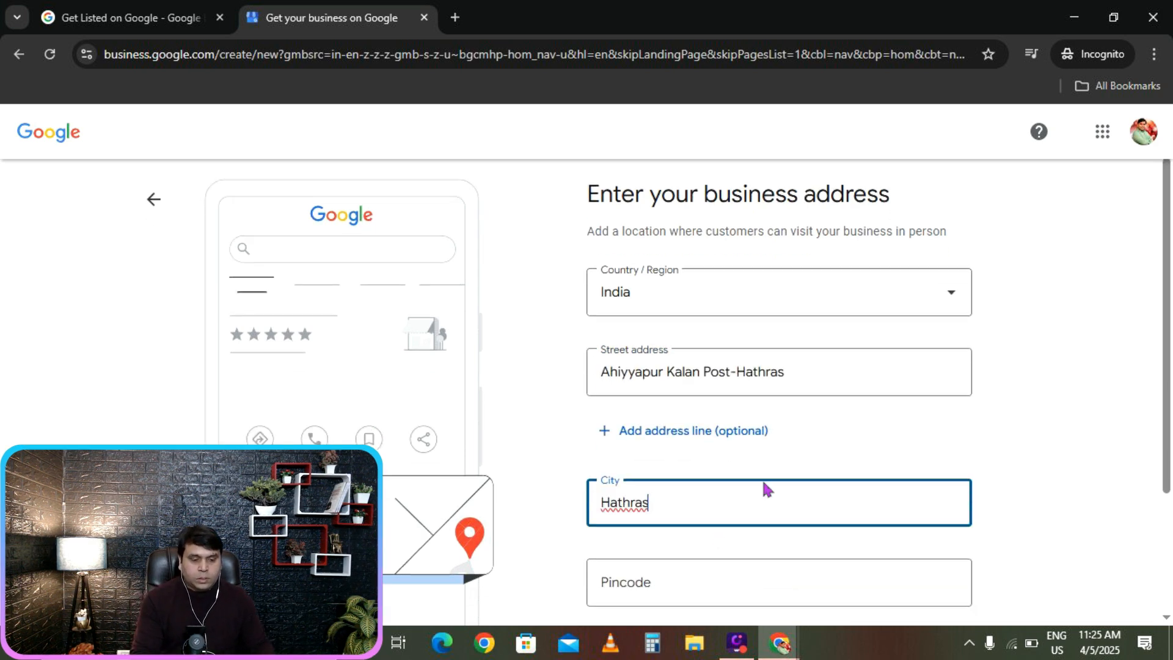
pyautogui.scroll(-2, 665, 453)
pyautogui.click(634, 408)
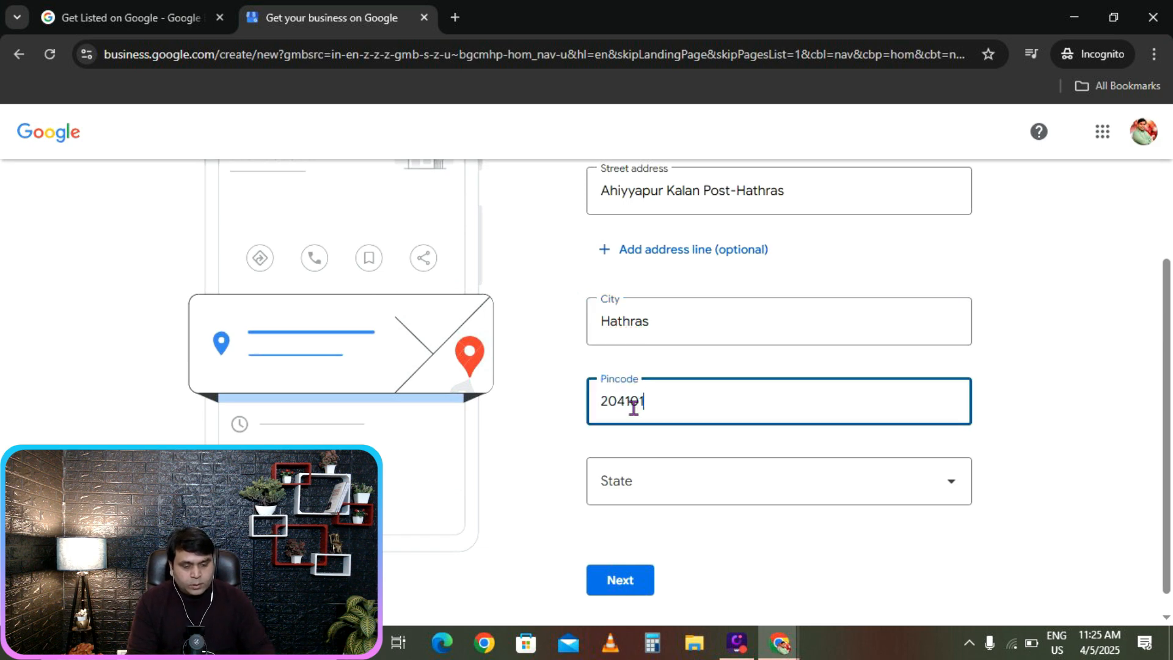
# Set the state to Uttar Pradesh and submit the address.
pyautogui.click(647, 483)
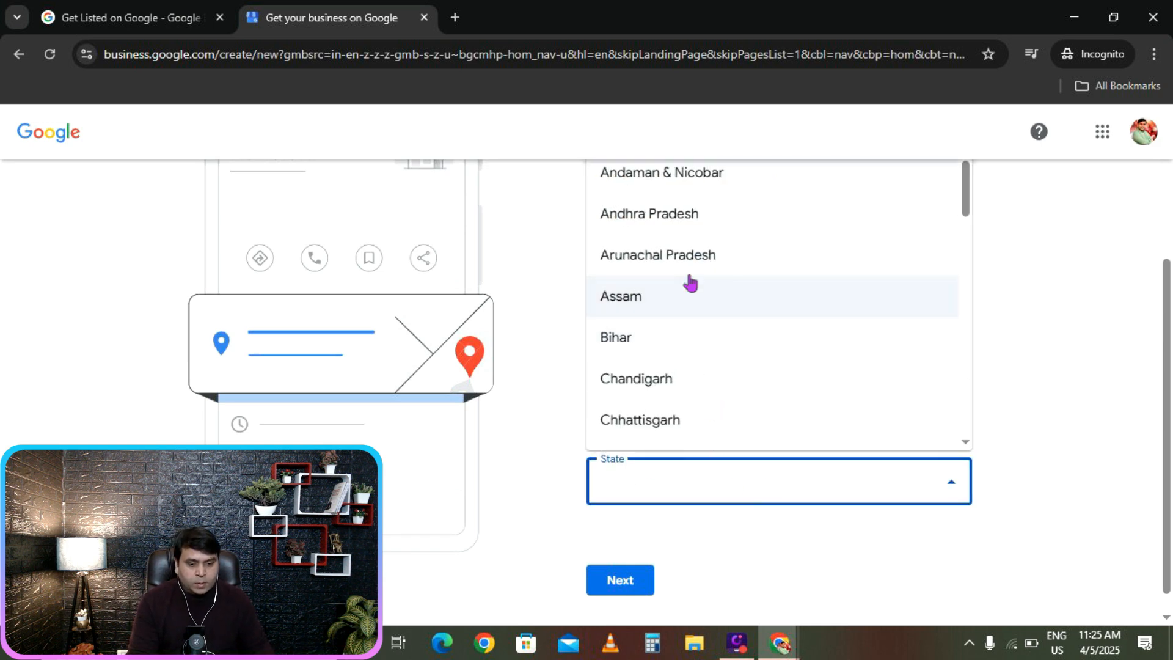
pyautogui.press('u')
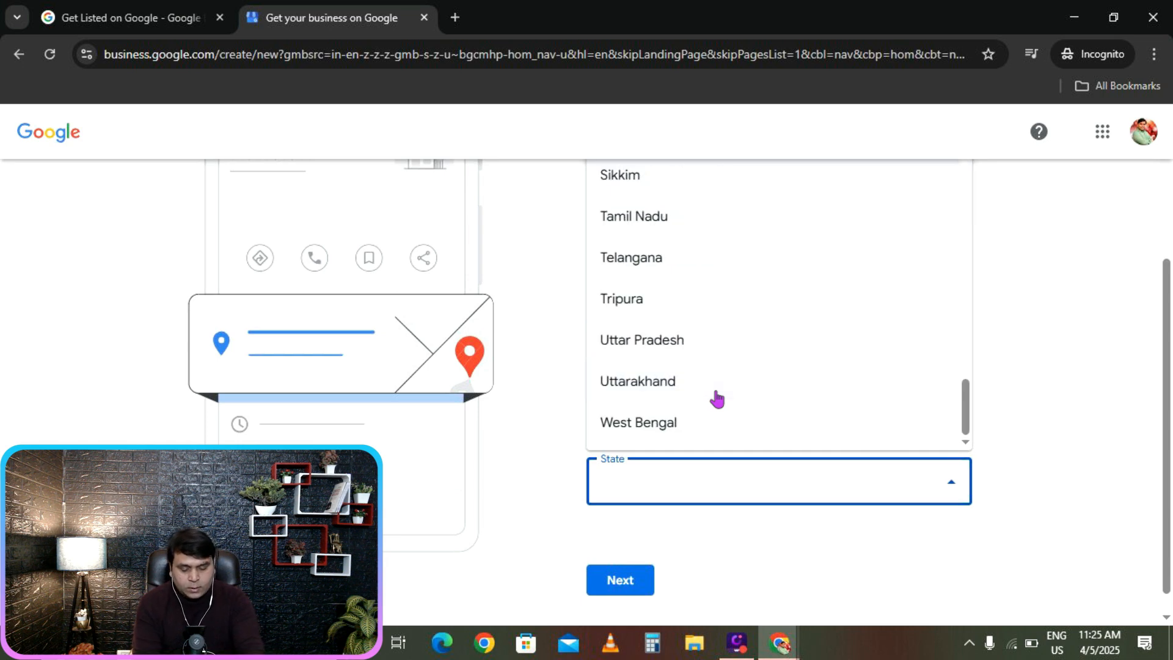
pyautogui.click(644, 340)
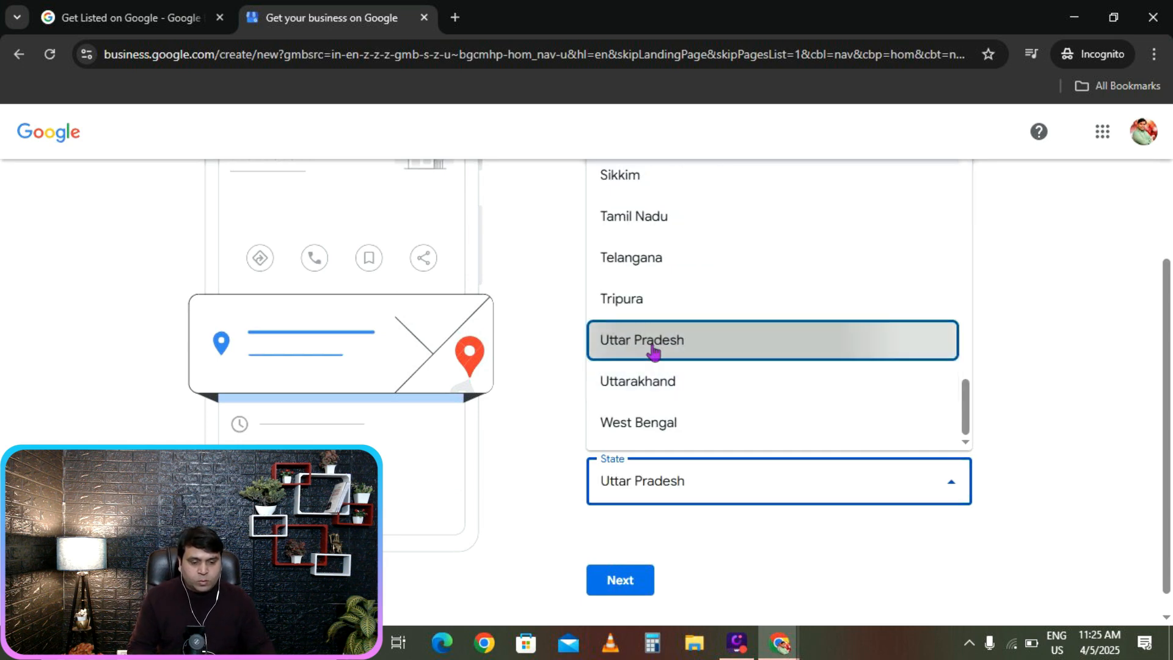
pyautogui.scroll(1, 1091, 325)
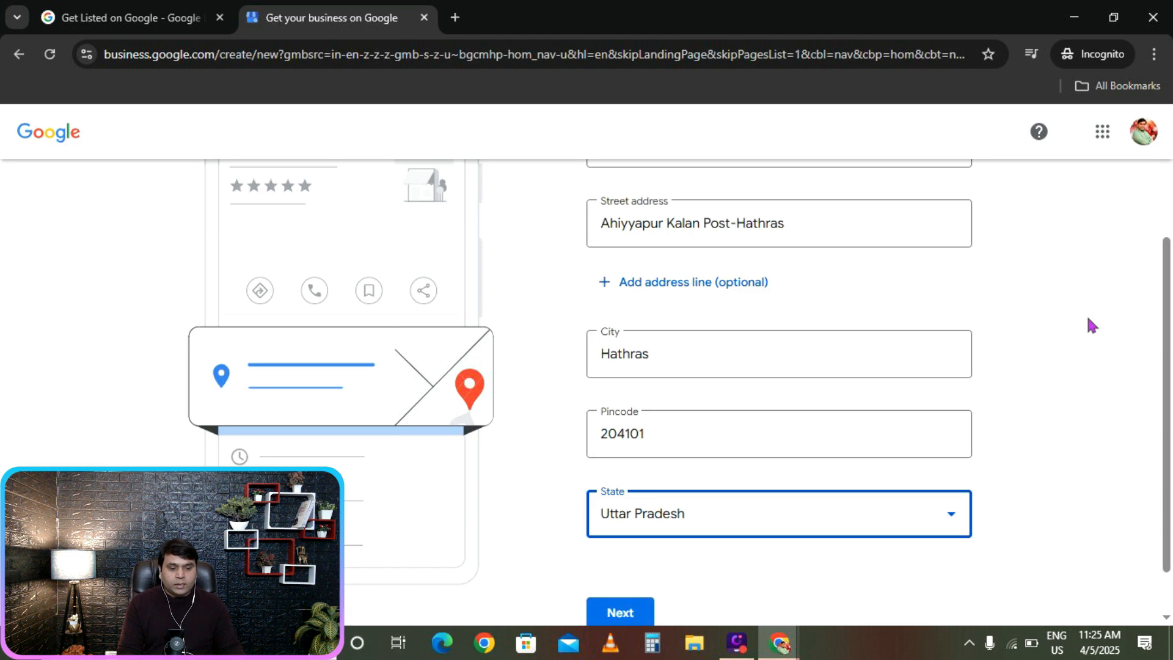
pyautogui.scroll(-1, 1089, 319)
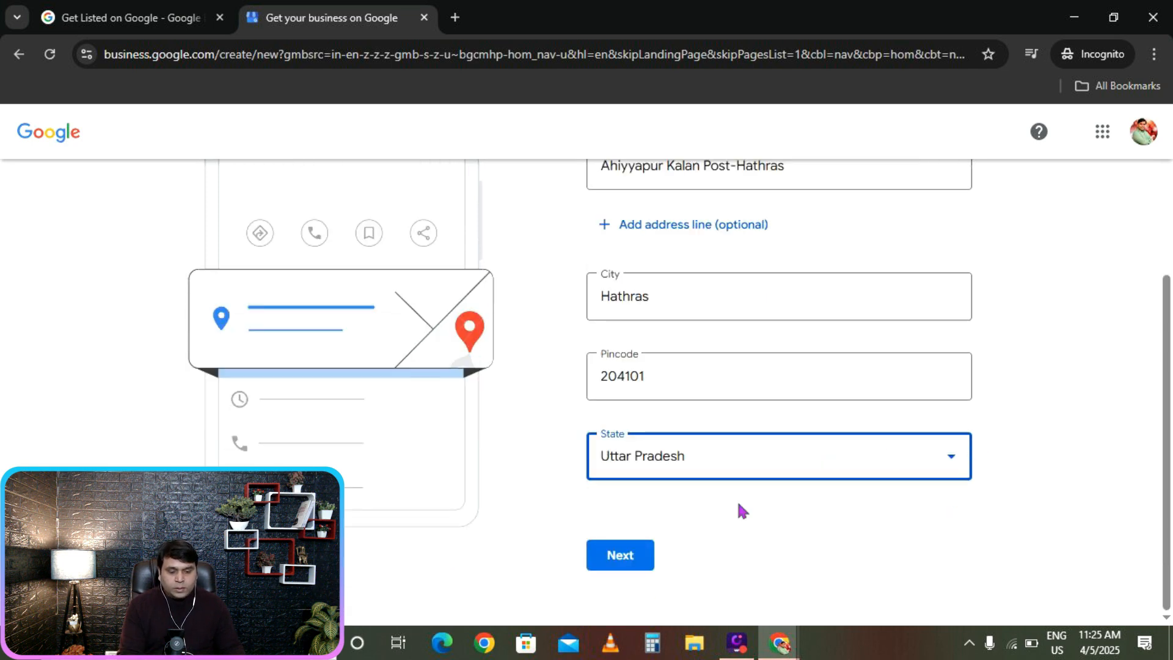
pyautogui.click(628, 568)
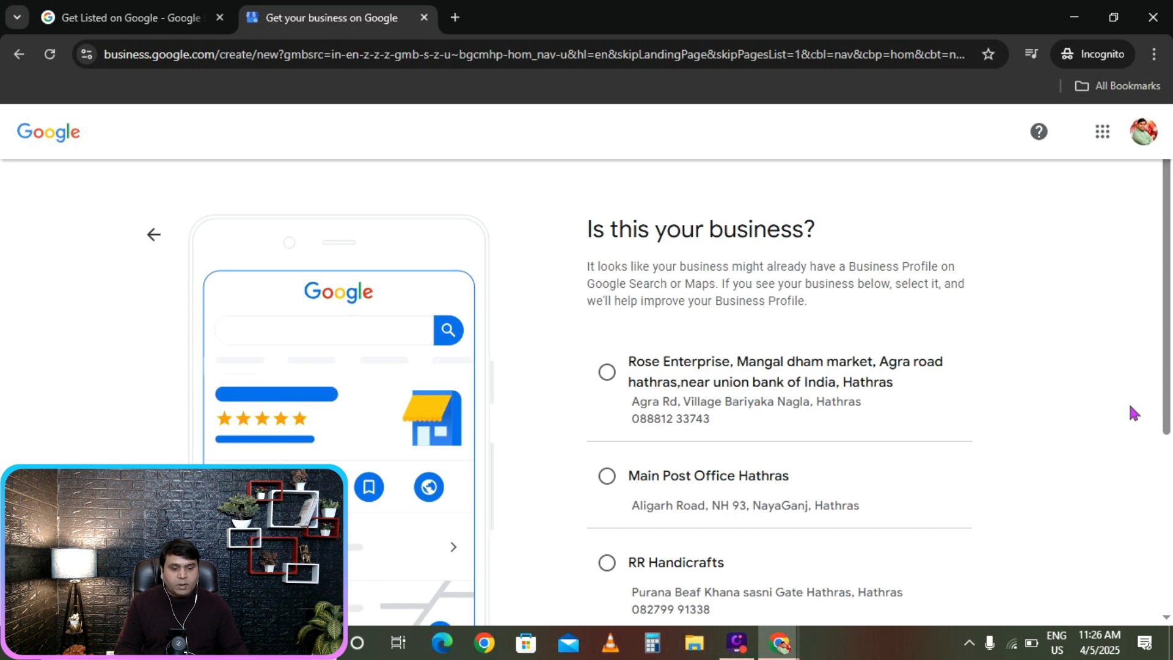
# Mark 'None of these' among the suggested Hathras businesses and continue.
pyautogui.scroll(-5, 1130, 409)
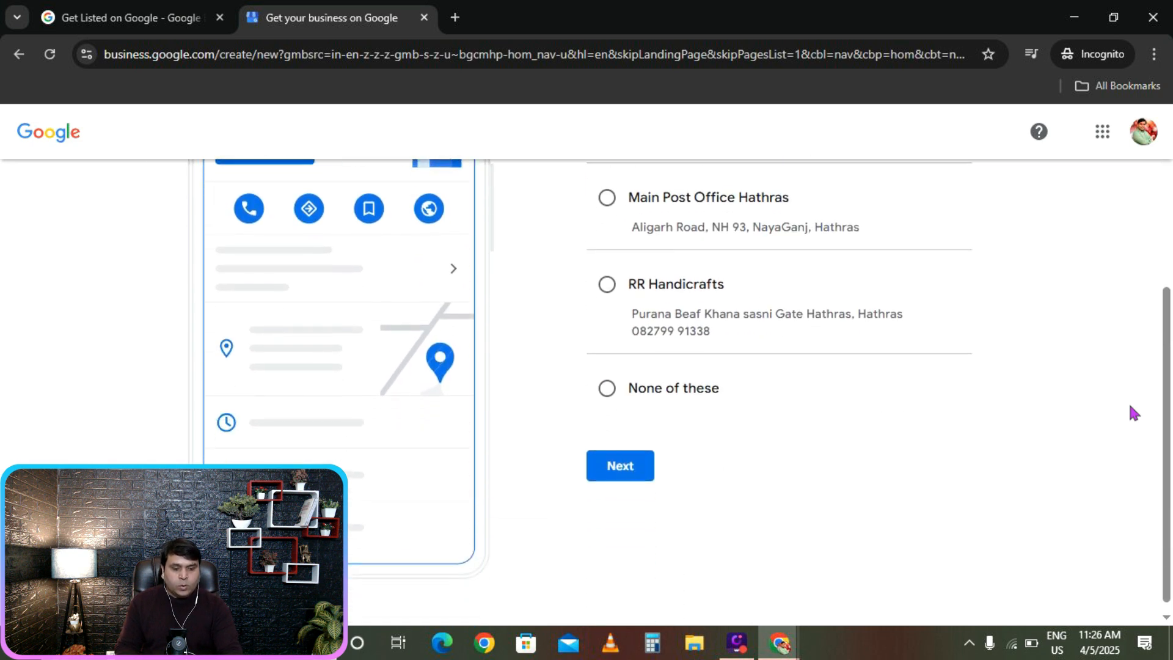
pyautogui.scroll(4, 602, 270)
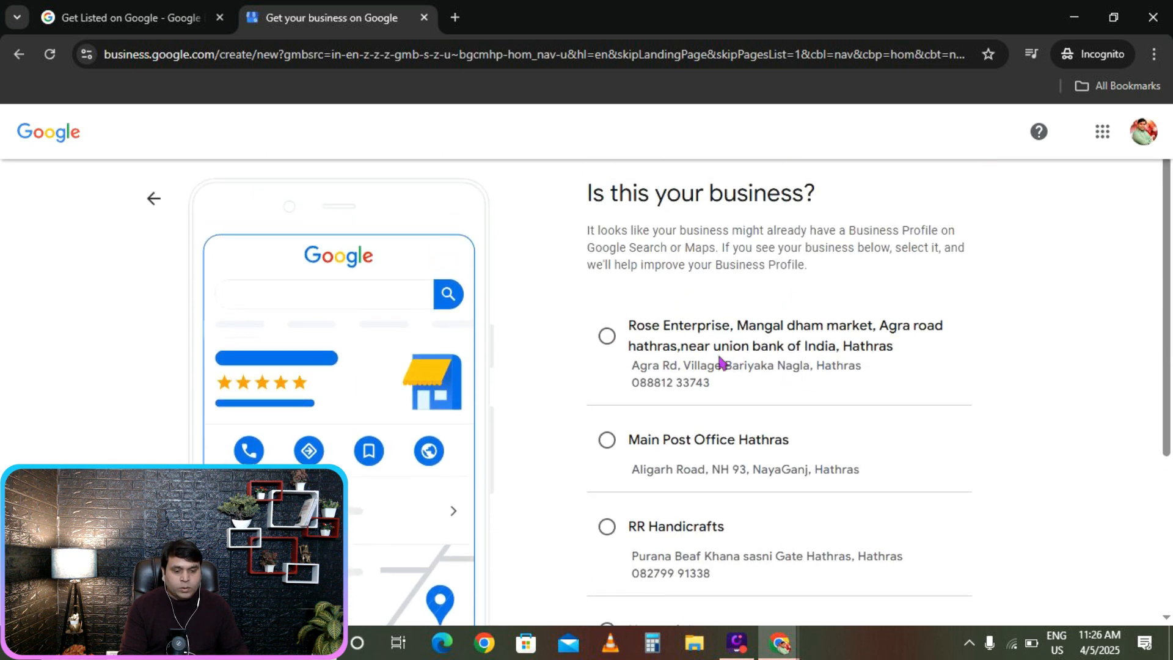
pyautogui.scroll(-3, 670, 353)
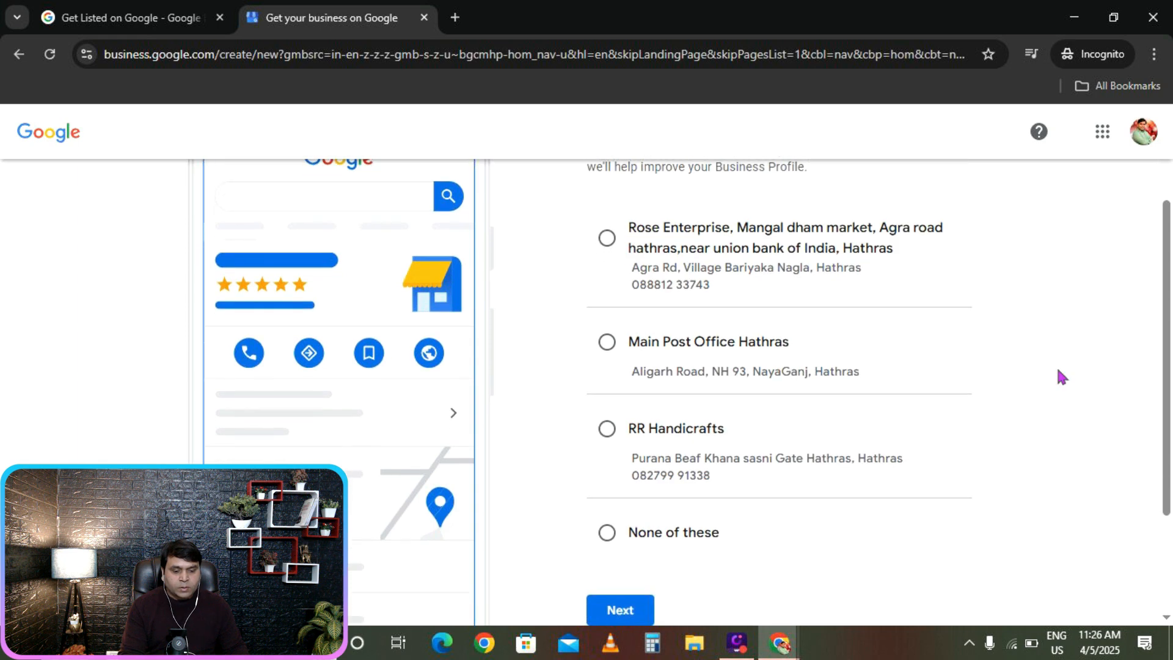
pyautogui.scroll(-1, 629, 464)
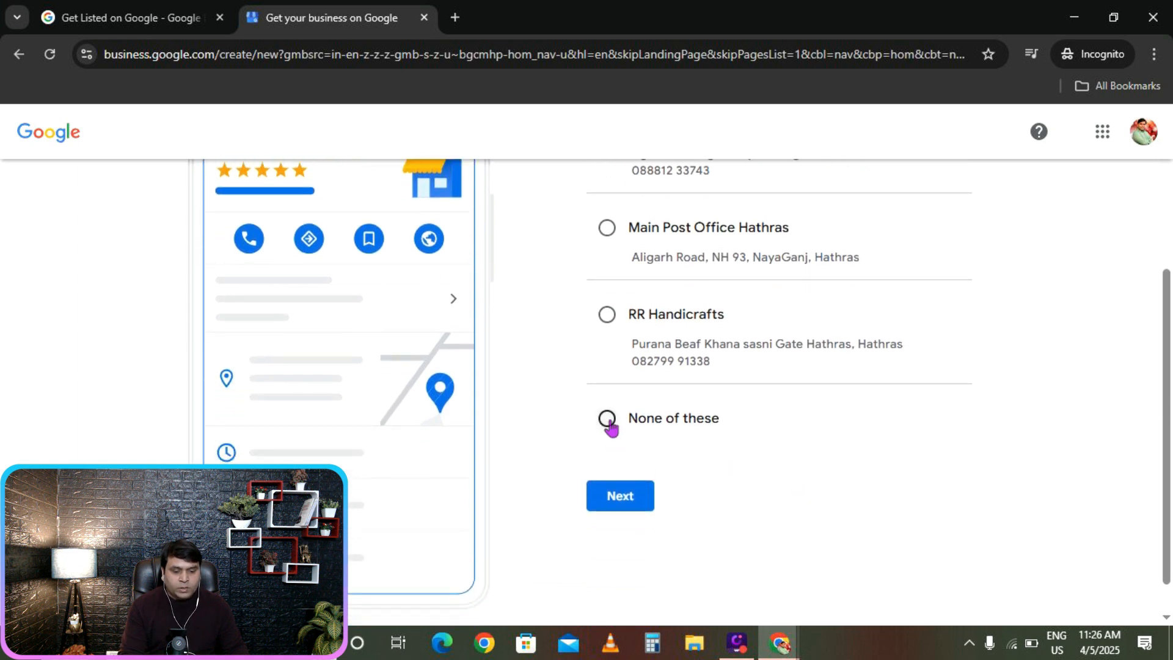
pyautogui.click(609, 419)
pyautogui.click(617, 500)
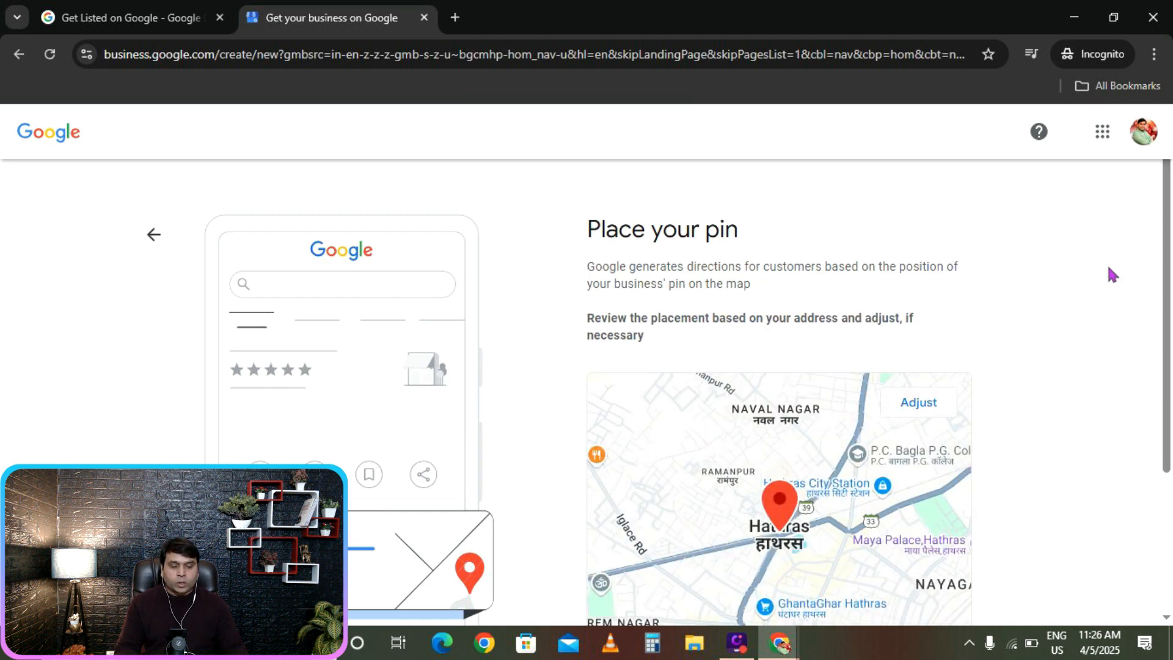
# Zoom in twice and shift the map so the pin sits beside Onas International.
pyautogui.scroll(-2, 1050, 470)
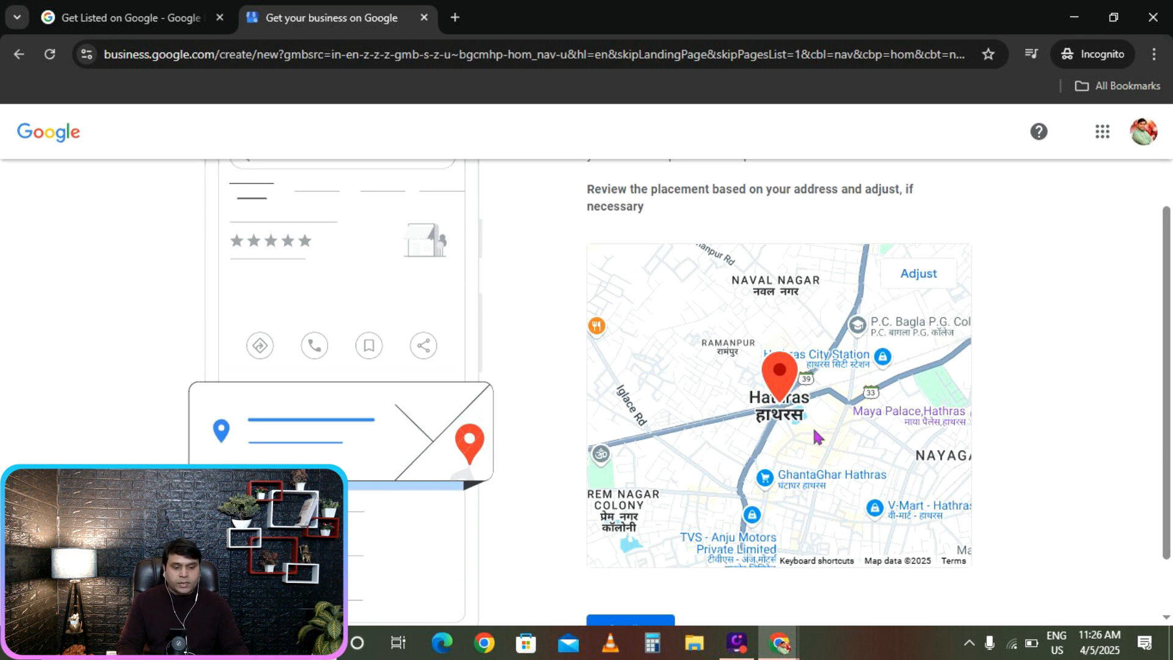
pyautogui.click(915, 276)
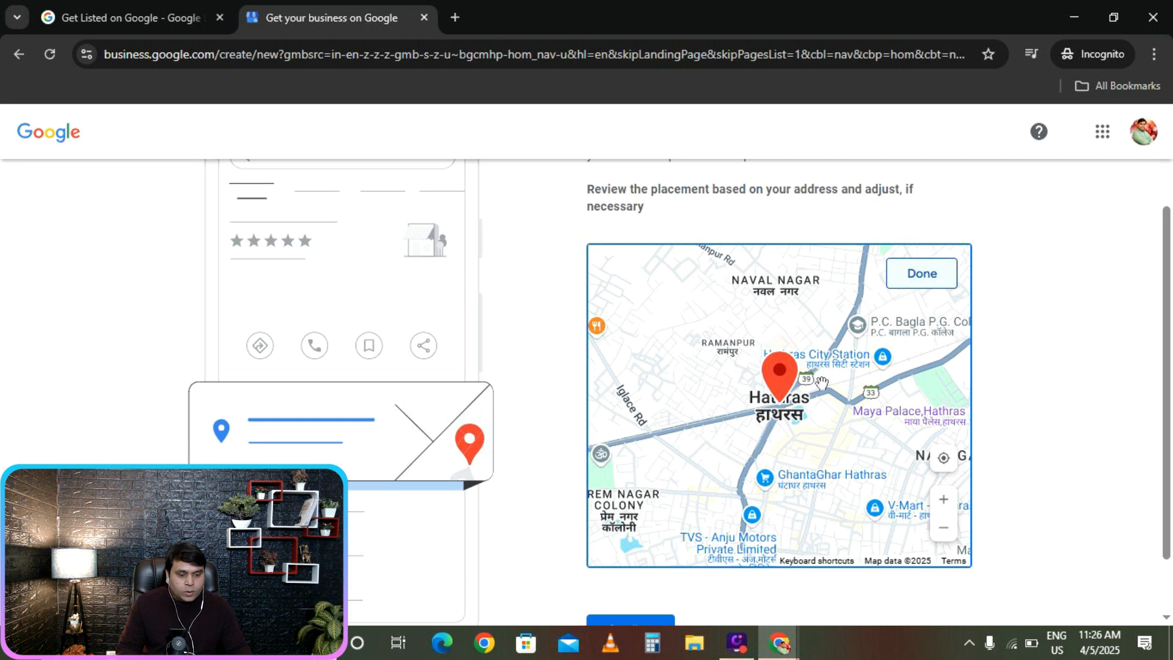
pyautogui.moveTo(822, 383); pyautogui.dragTo(747, 419)
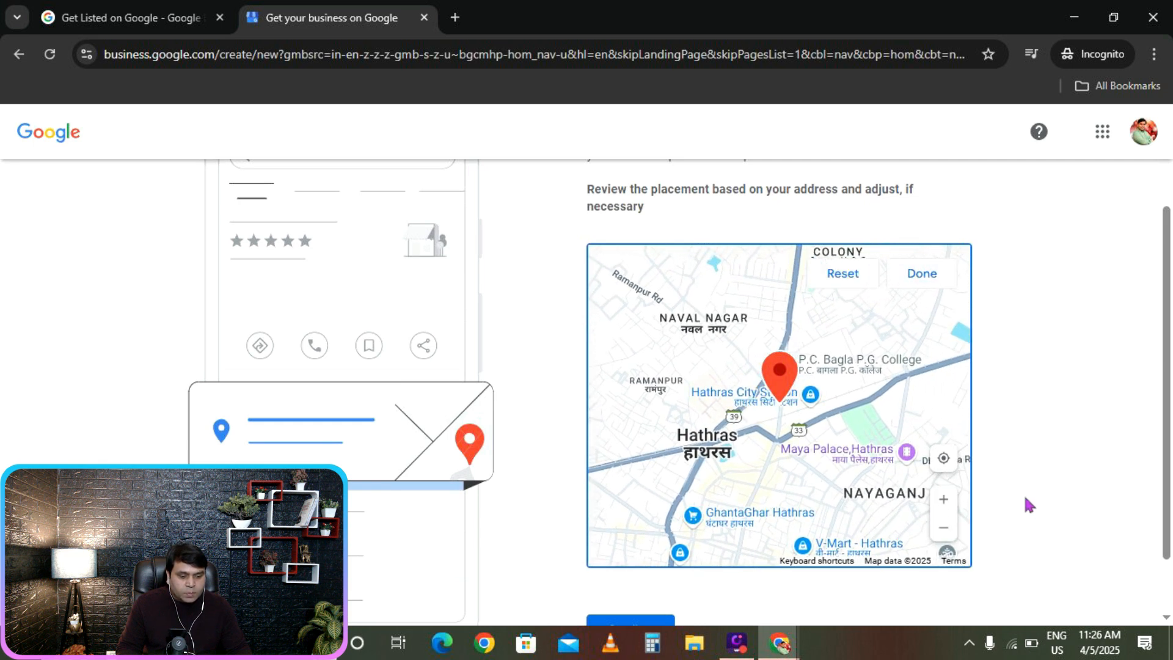
pyautogui.click(944, 505)
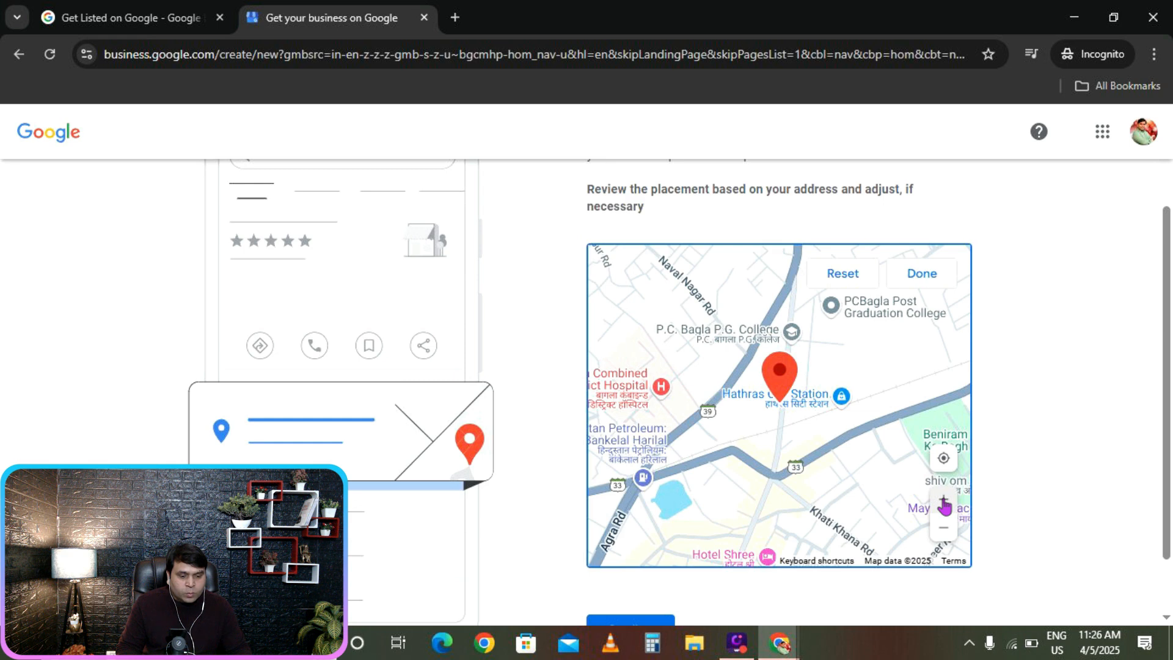
pyautogui.click(944, 504)
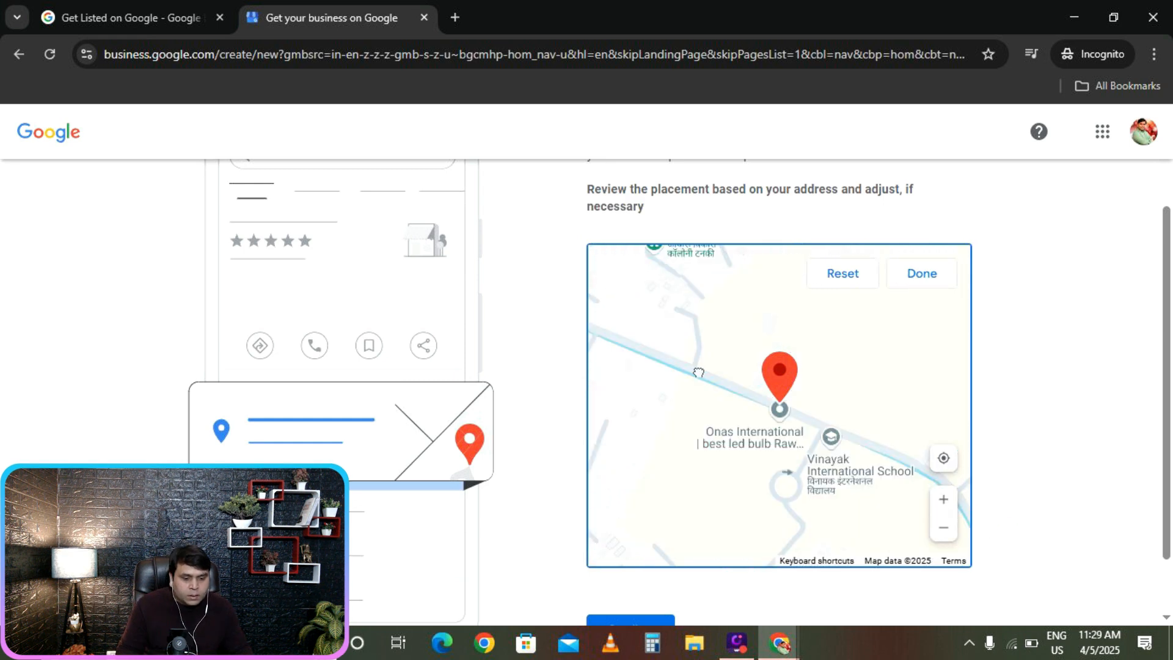
pyautogui.moveTo(698, 372); pyautogui.dragTo(697, 365)
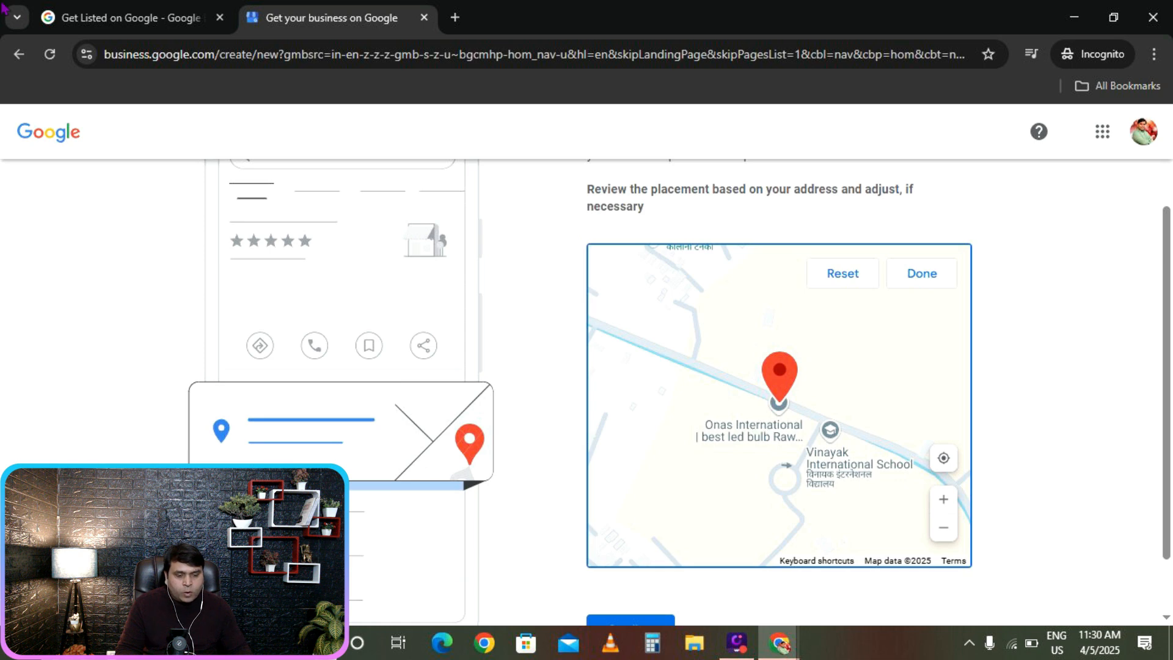
pyautogui.moveTo(664, 397)
pyautogui.mouseDown()
pyautogui.moveTo(677, 390)
pyautogui.moveTo(687, 403)
pyautogui.moveTo(676, 395)
pyautogui.mouseUp()
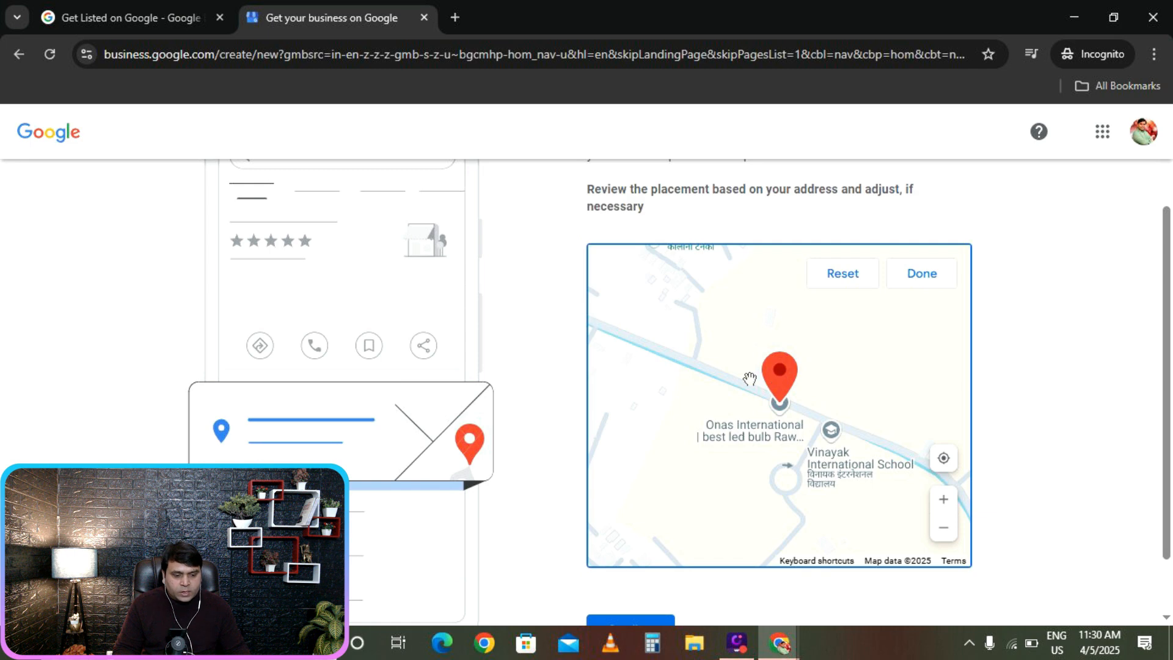
# Finish the pin adjustment and confirm the location.
pyautogui.click(927, 275)
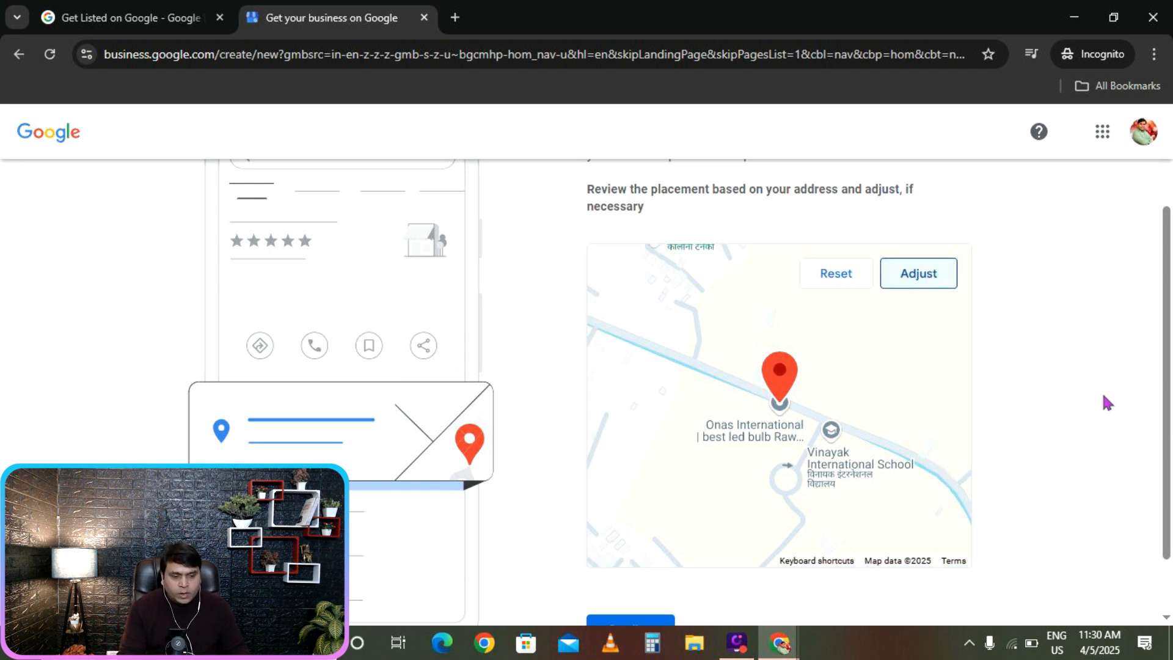
pyautogui.scroll(-1, 1103, 397)
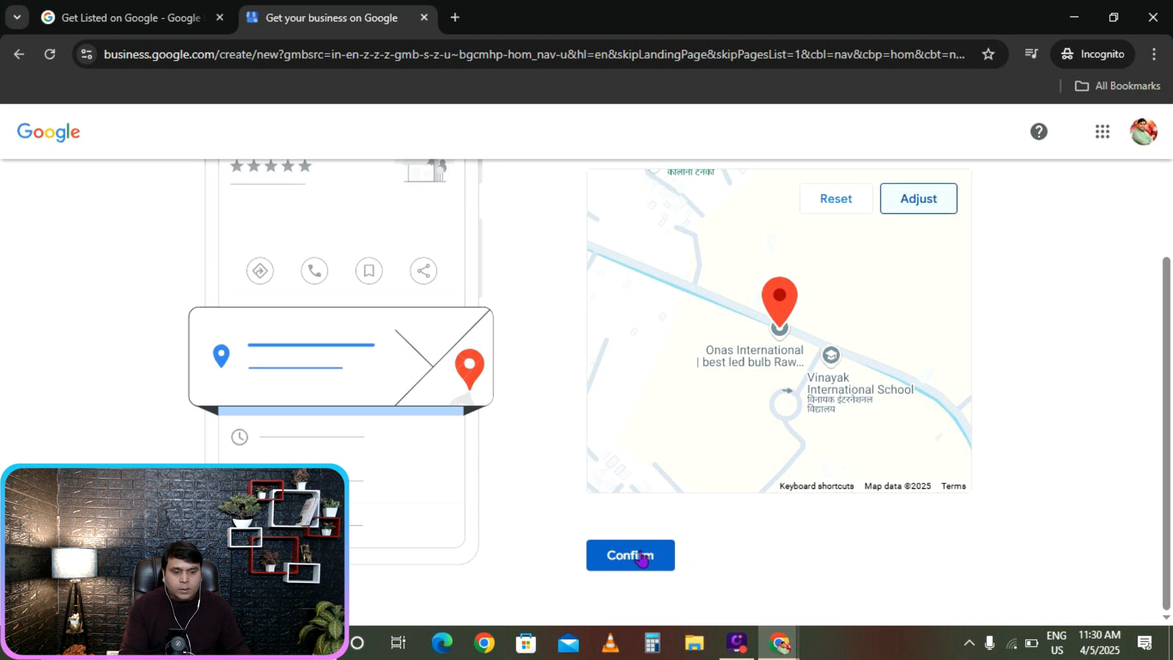
pyautogui.scroll(3, 642, 558)
pyautogui.scroll(-3, 639, 555)
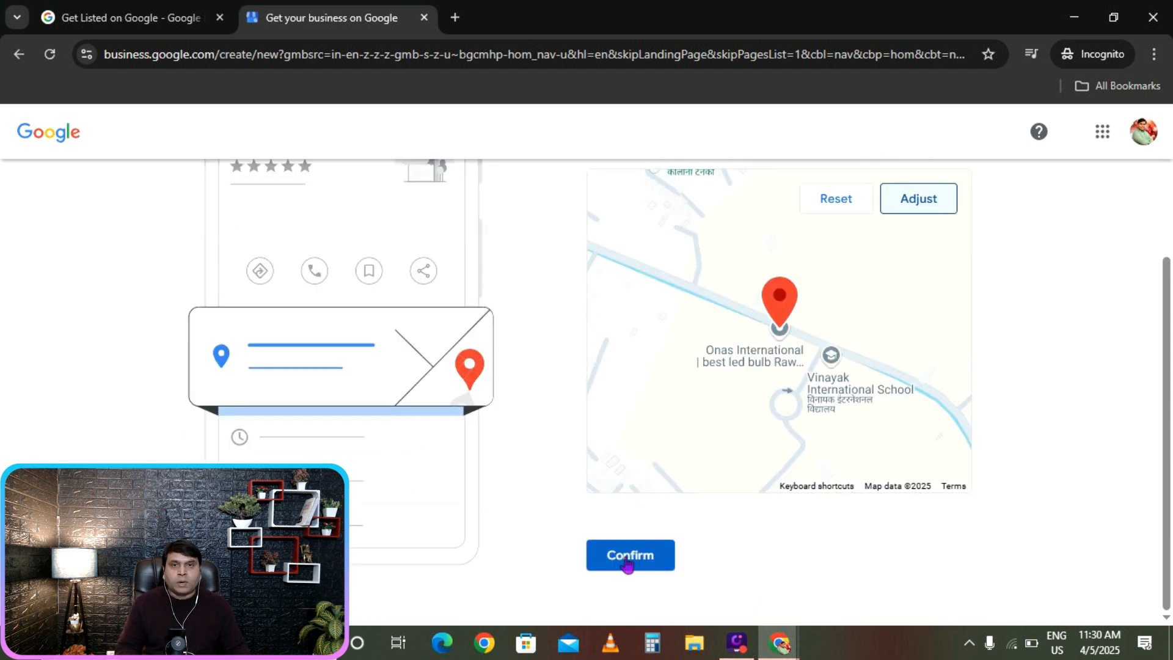
pyautogui.click(628, 560)
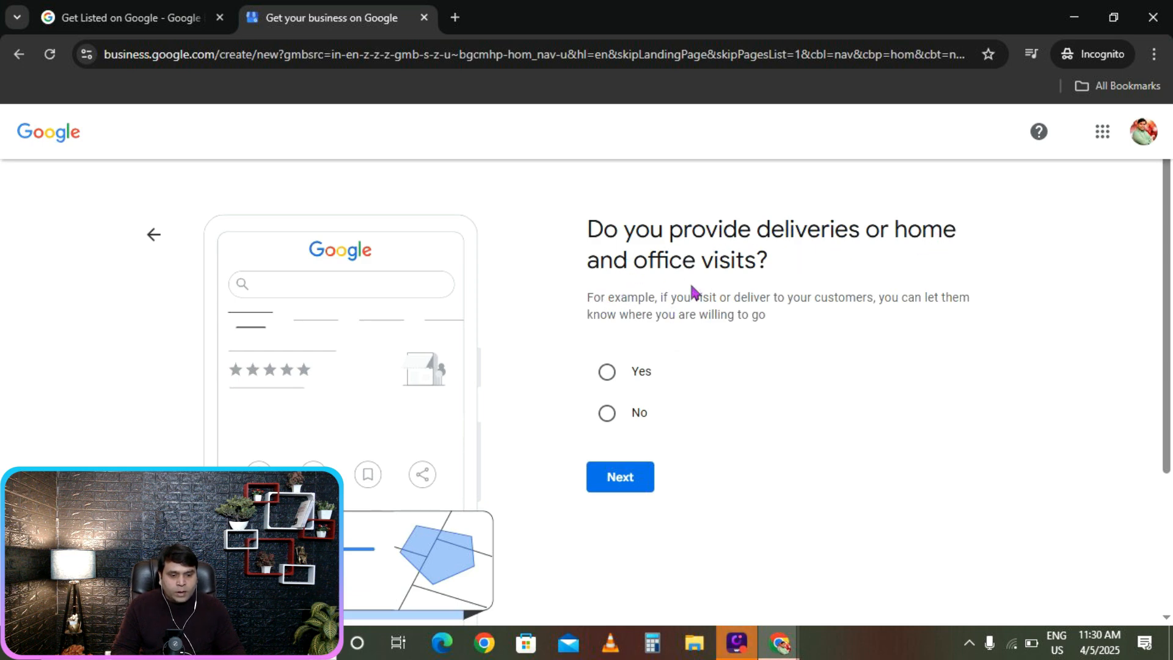
# Answer No to offering deliveries or home and office visits and continue.
pyautogui.click(606, 415)
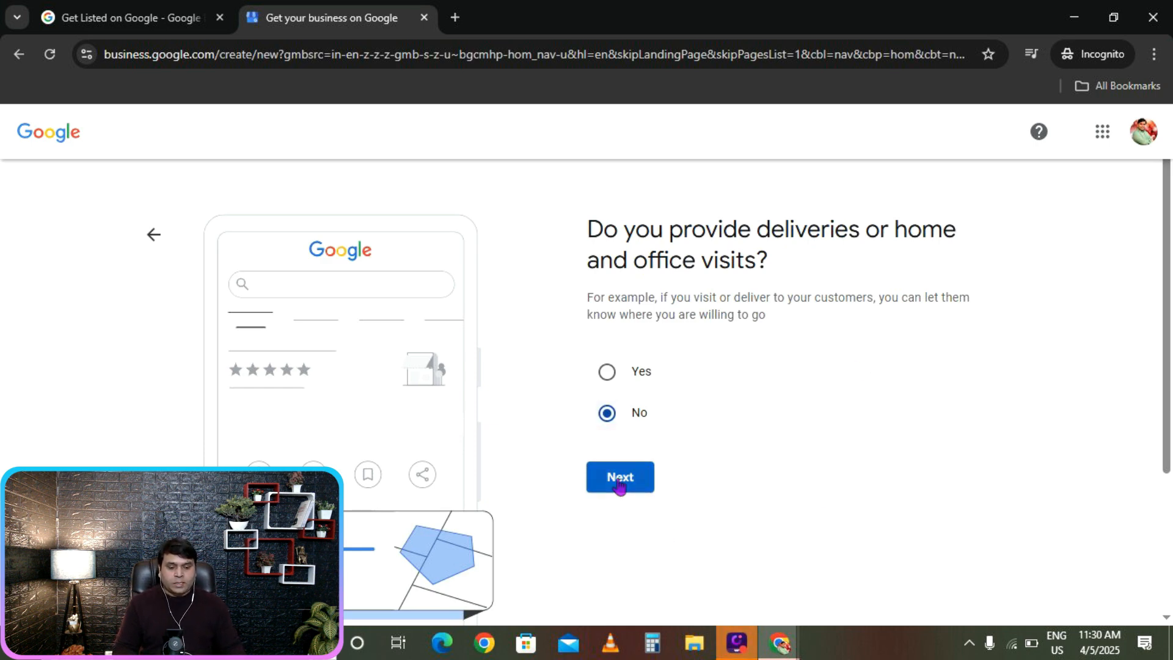
pyautogui.click(619, 477)
pyautogui.click(727, 361)
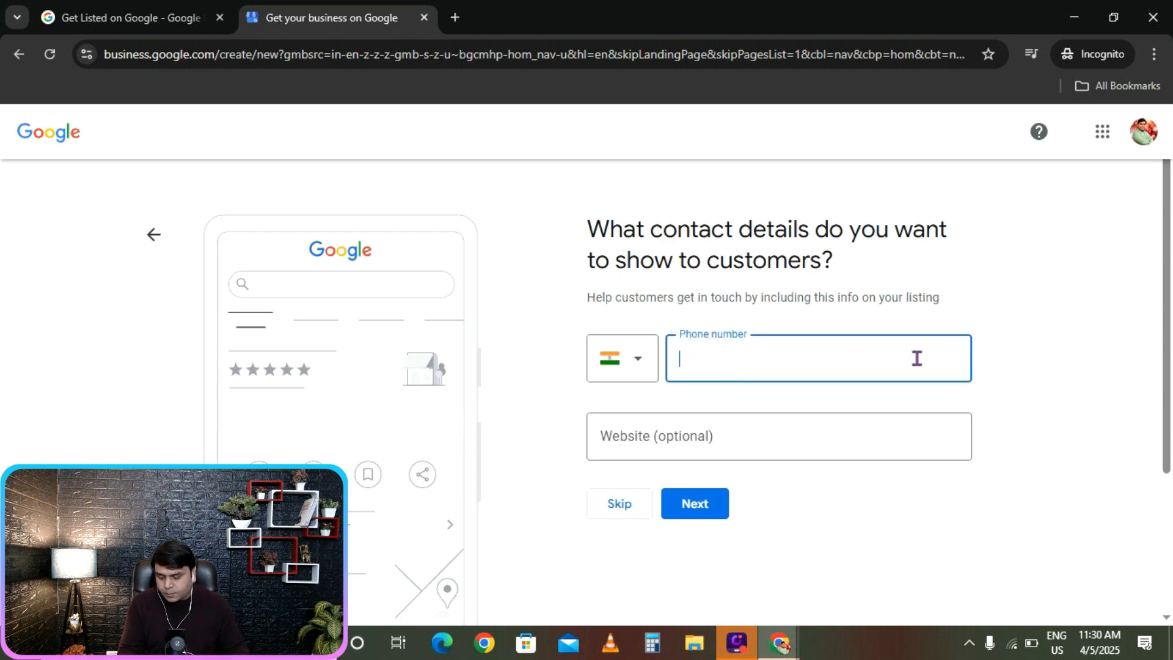
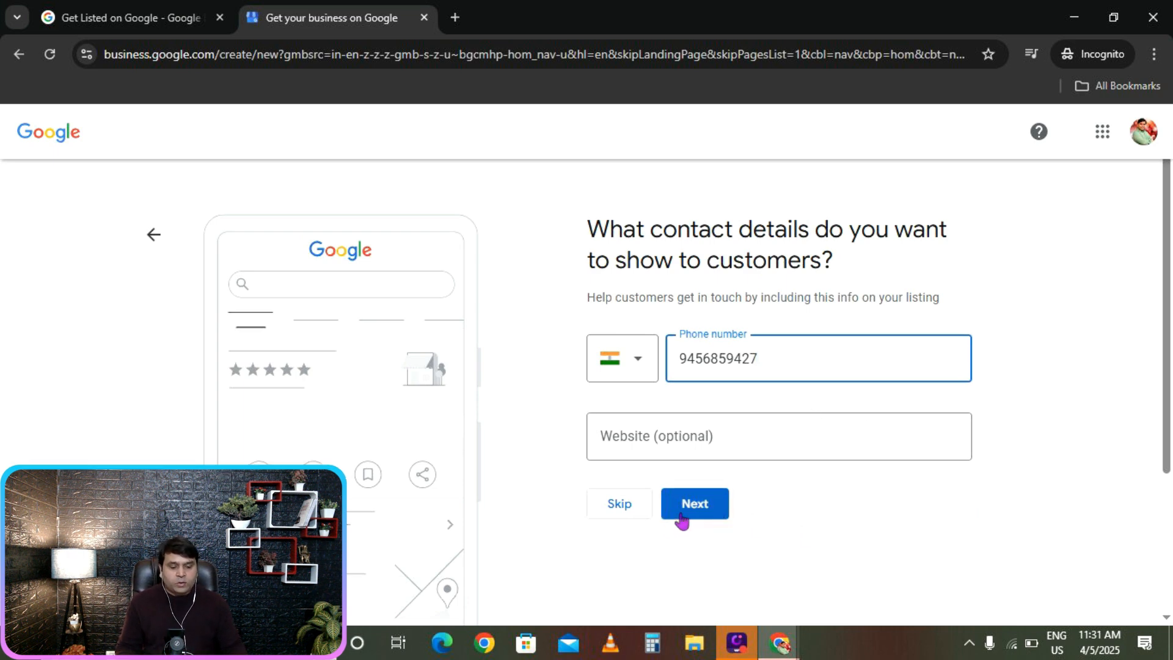
# Enter the business phone number, leaving Website blank, and submit.
pyautogui.click(702, 512)
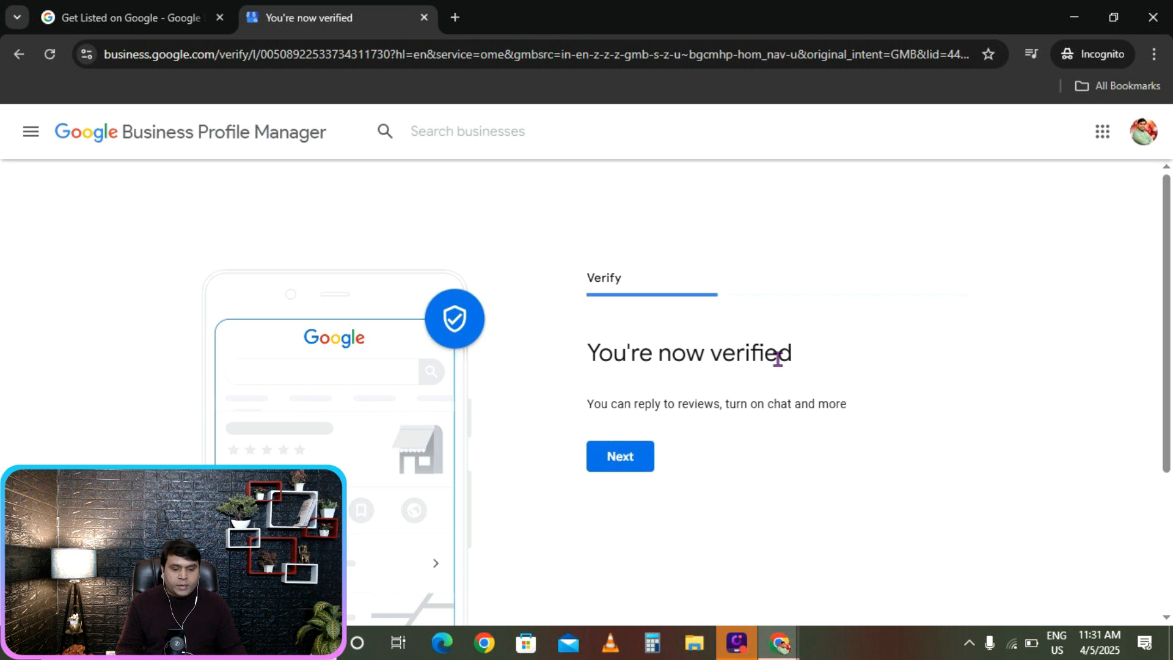
# Continue past the 'You're now verified' notice.
pyautogui.click(622, 465)
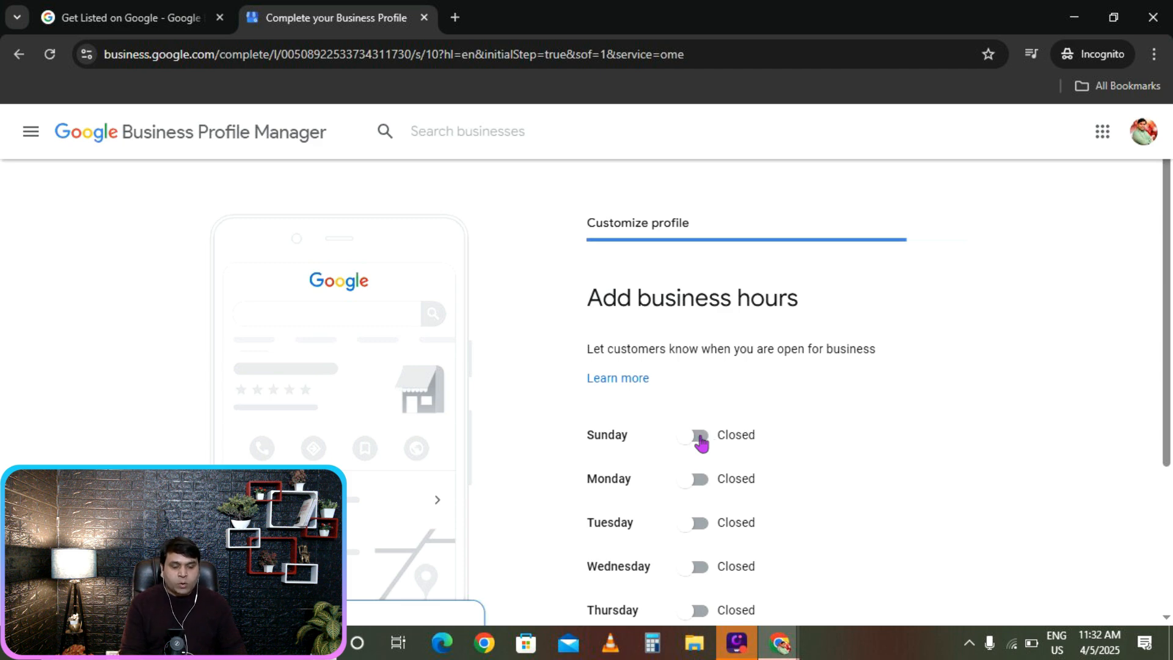
# Mark Monday through Saturday as open days, leaving Sunday closed.
pyautogui.click(701, 483)
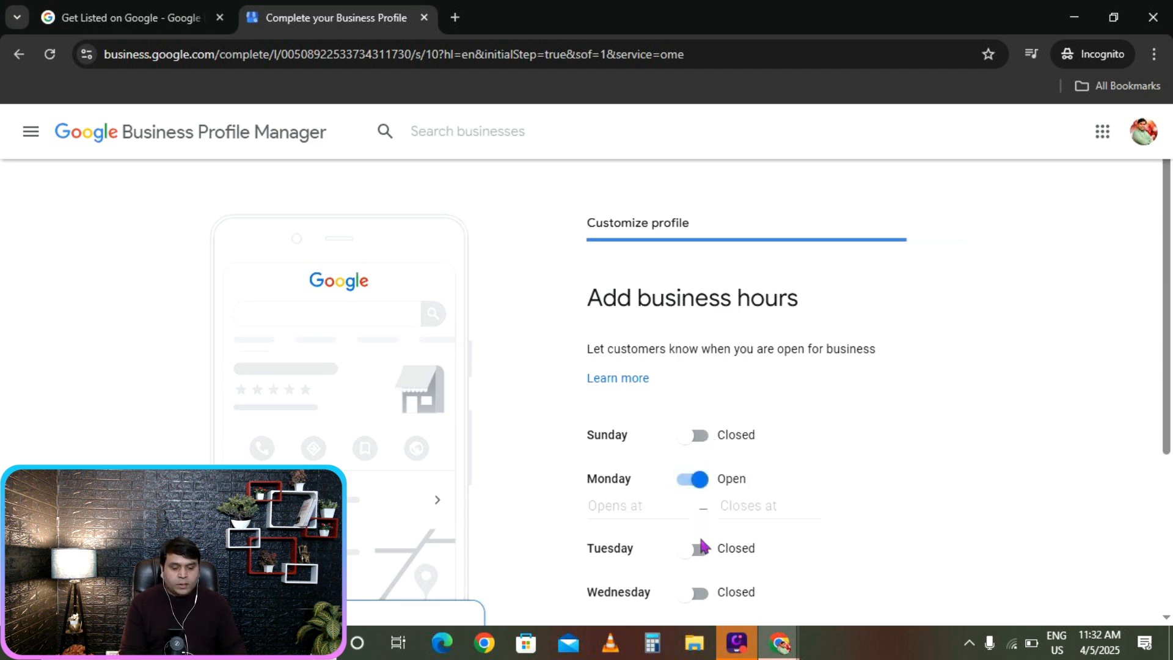
pyautogui.click(698, 548)
pyautogui.click(700, 616)
pyautogui.scroll(-5, 818, 500)
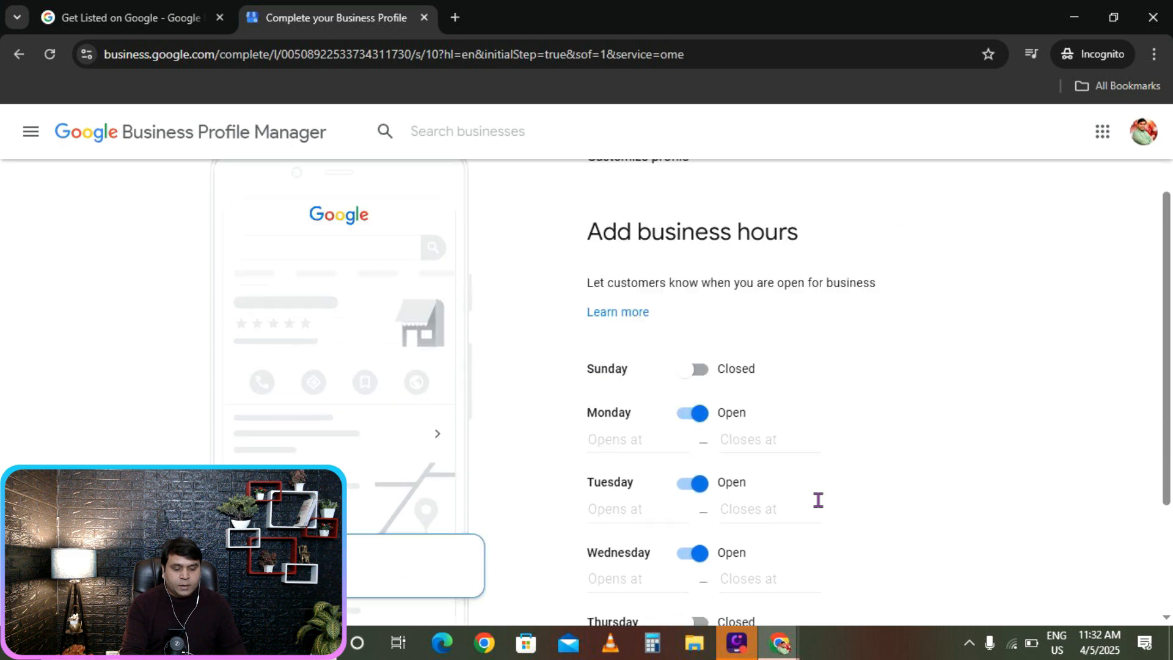
pyautogui.click(705, 424)
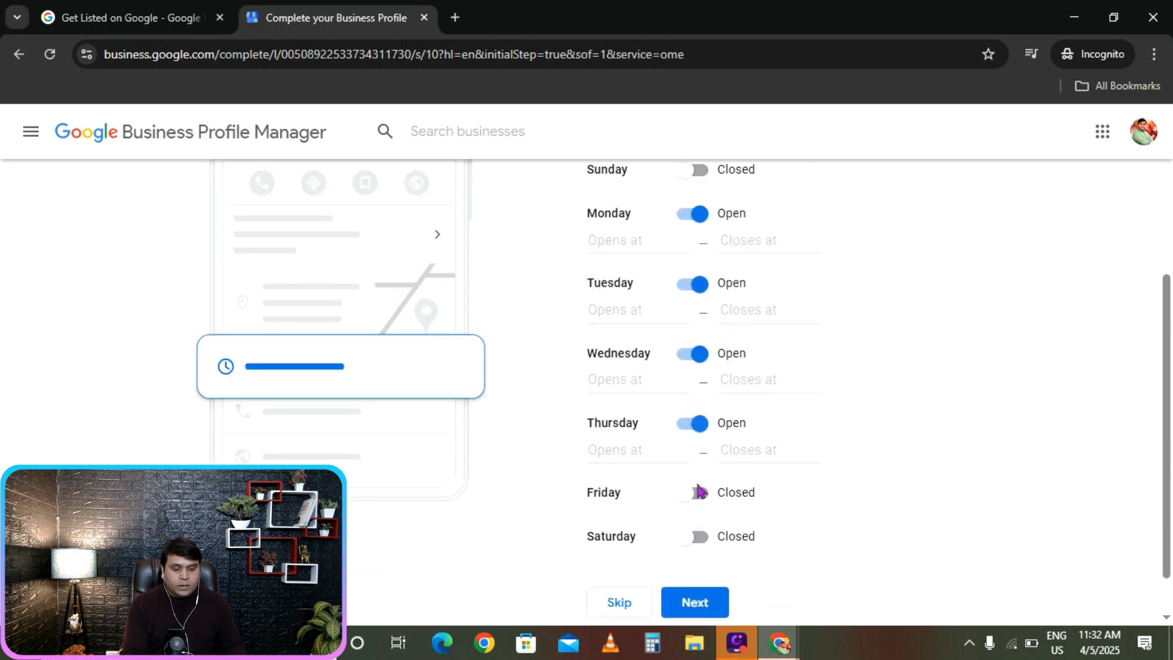
pyautogui.click(698, 493)
pyautogui.click(700, 564)
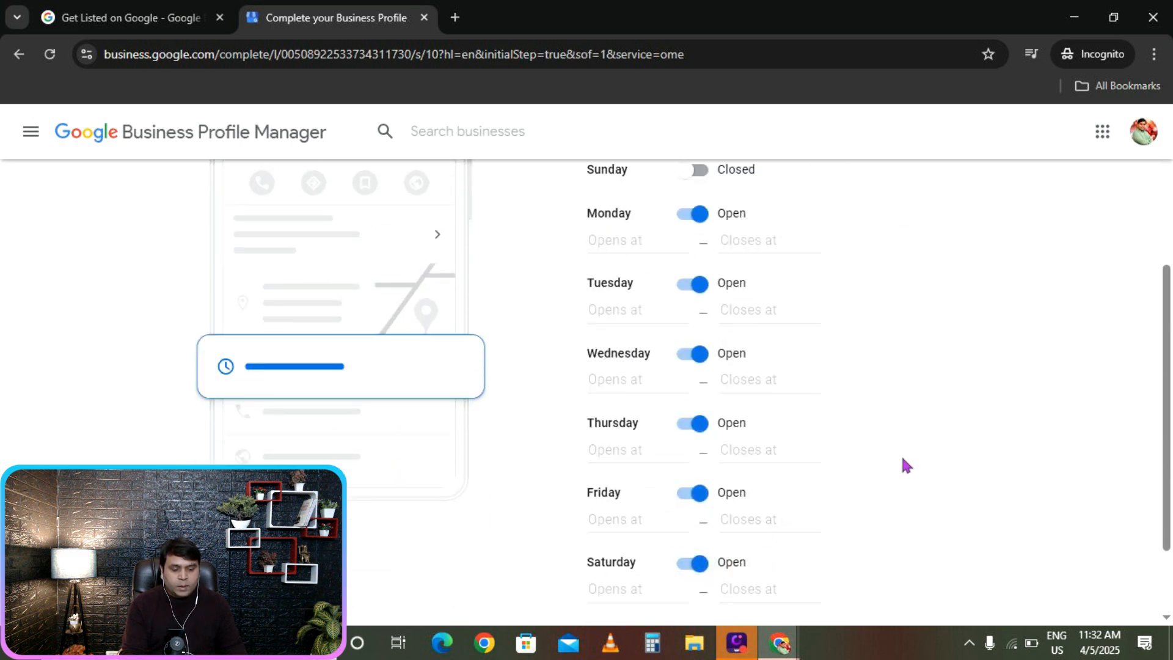
pyautogui.scroll(-2, 901, 463)
pyautogui.scroll(4, 901, 463)
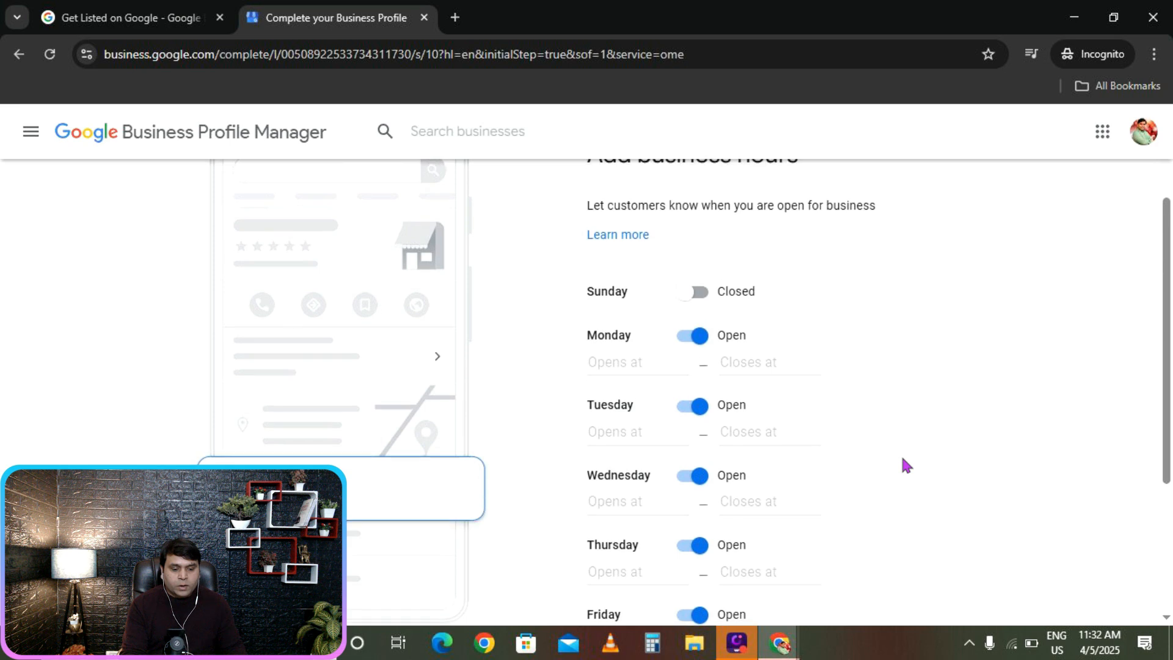
# Set Monday's hours to open at 9:00 AM and close at 5:00 PM.
pyautogui.click(602, 361)
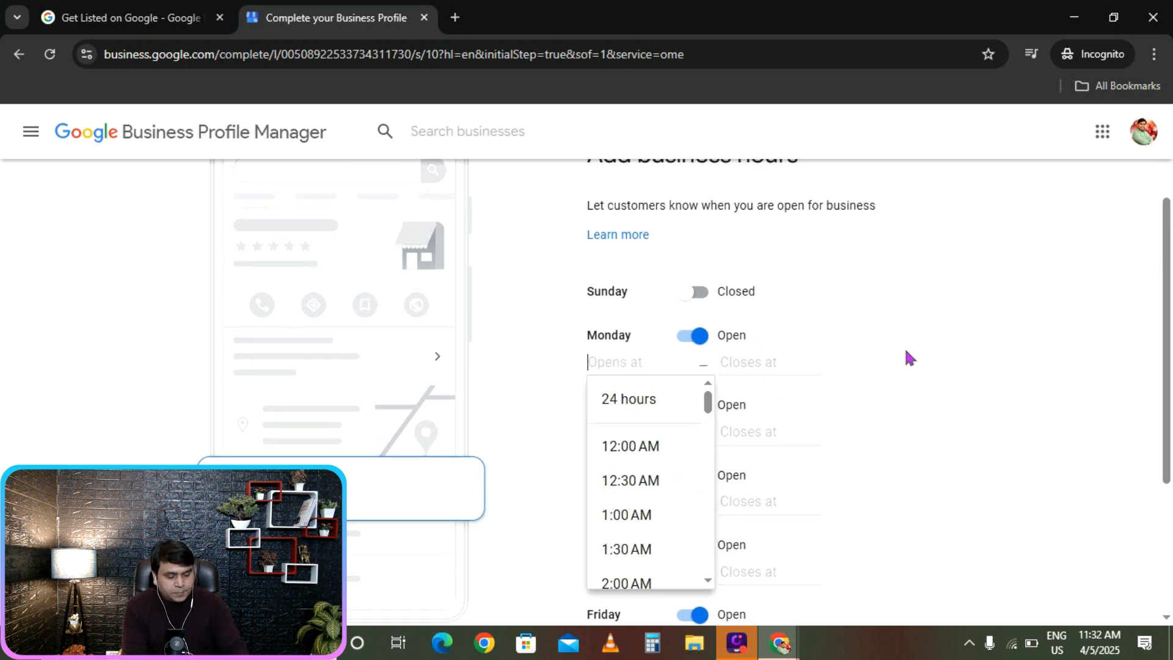
pyautogui.write('09')
pyautogui.click(631, 448)
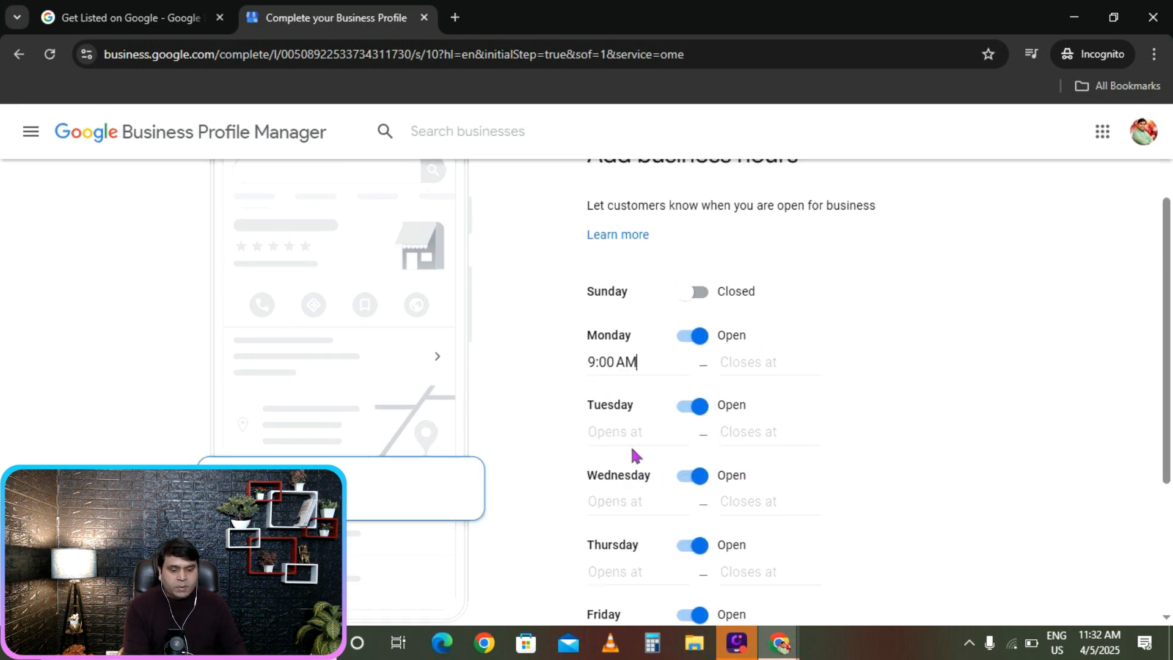
pyautogui.click(762, 363)
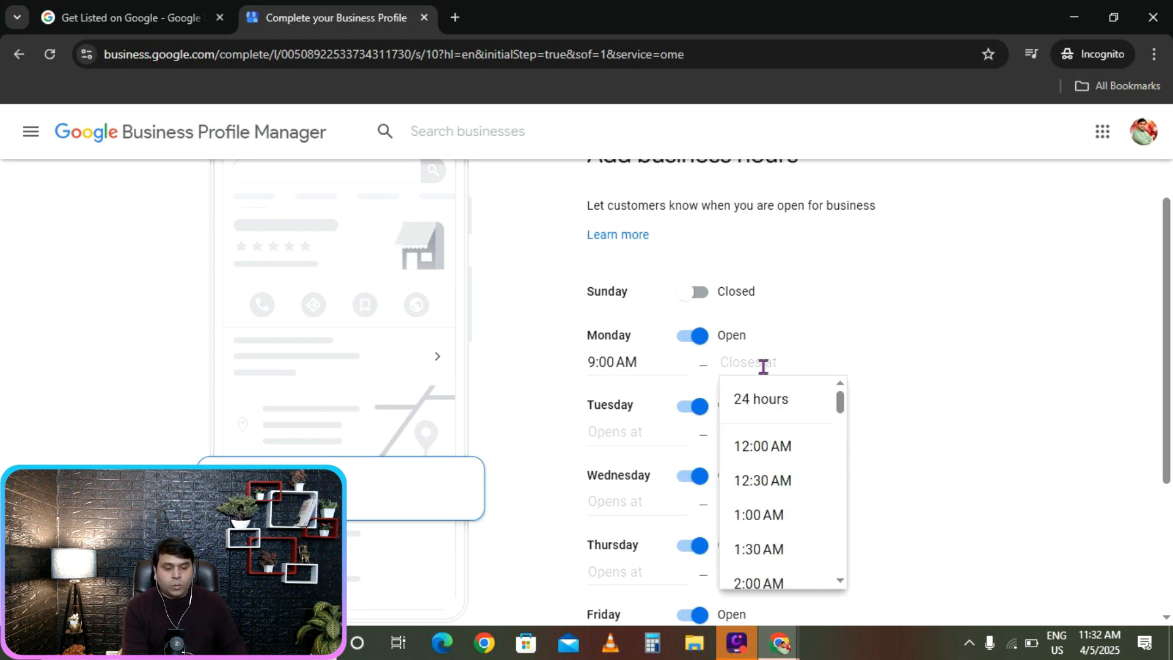
pyautogui.moveTo(843, 445); pyautogui.dragTo(839, 533)
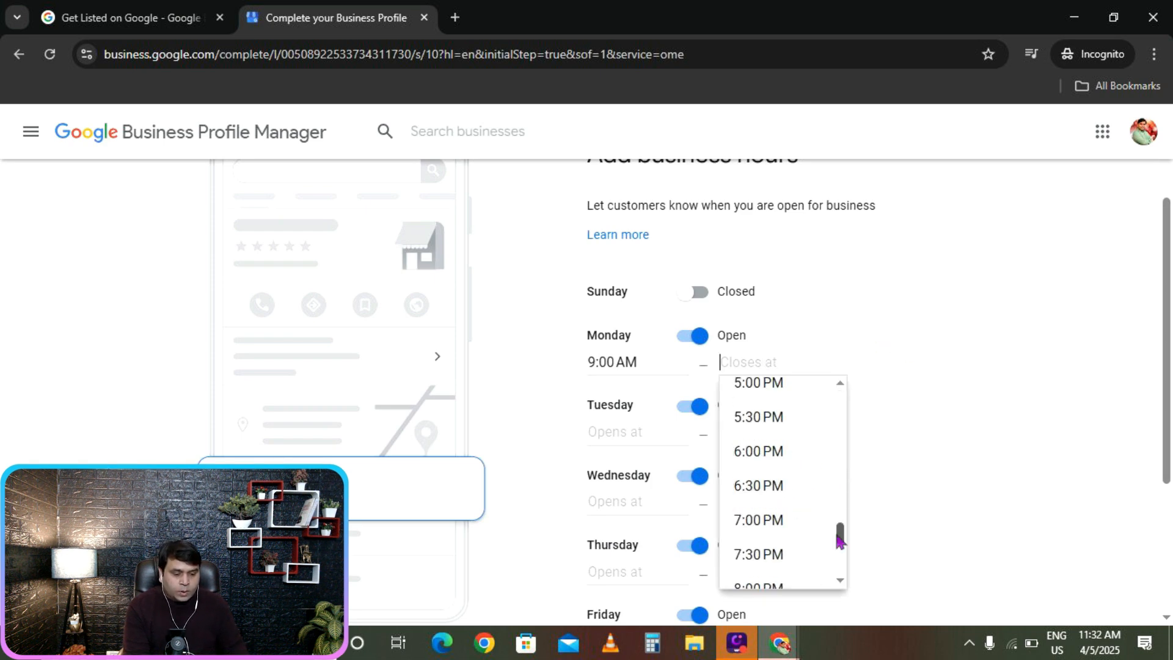
pyautogui.click(759, 394)
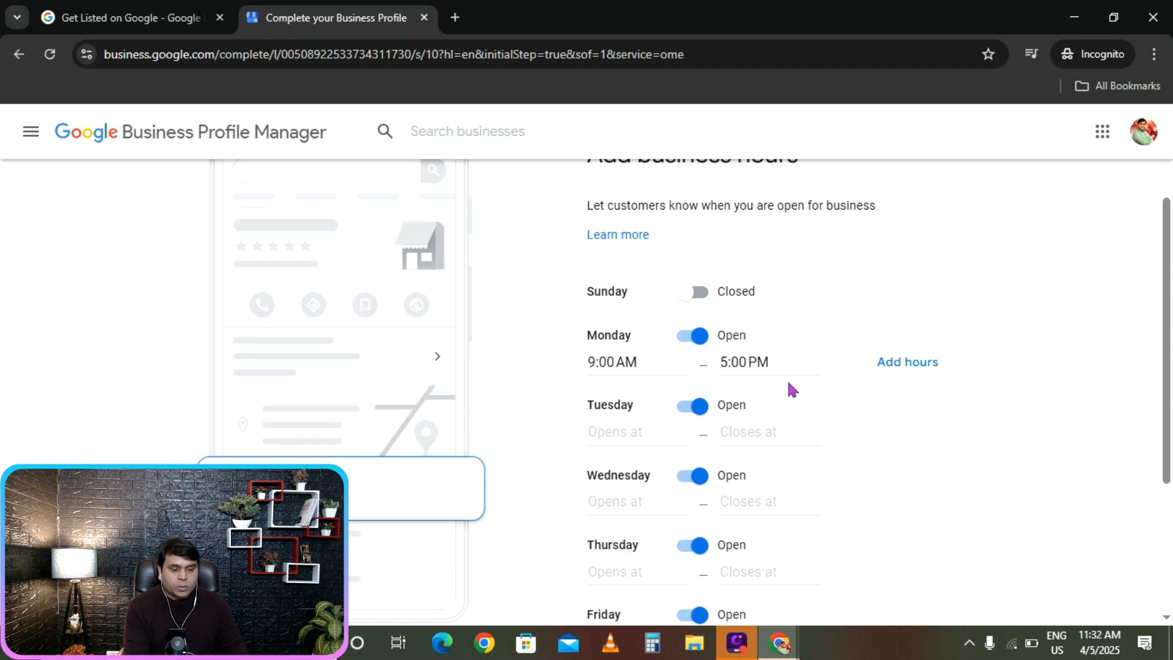
# Copy Monday's 9:00 AM opening time into Tuesday, Wednesday, Thursday and Saturday.
pyautogui.click(638, 361)
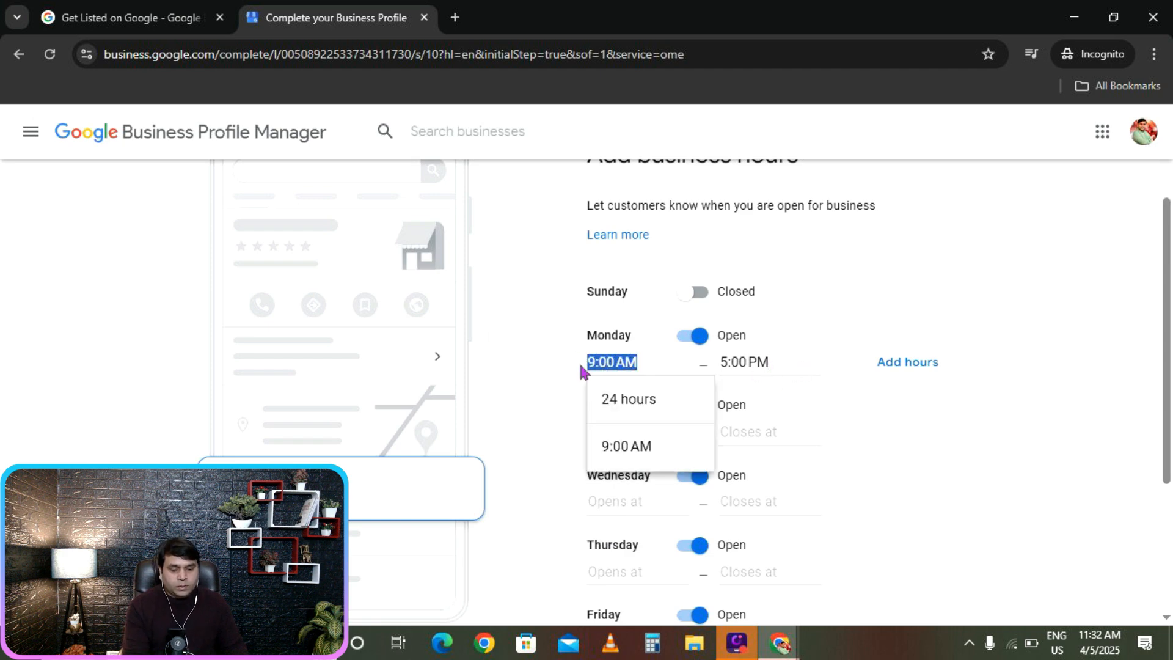
pyautogui.rightClick(598, 365)
pyautogui.click(642, 299)
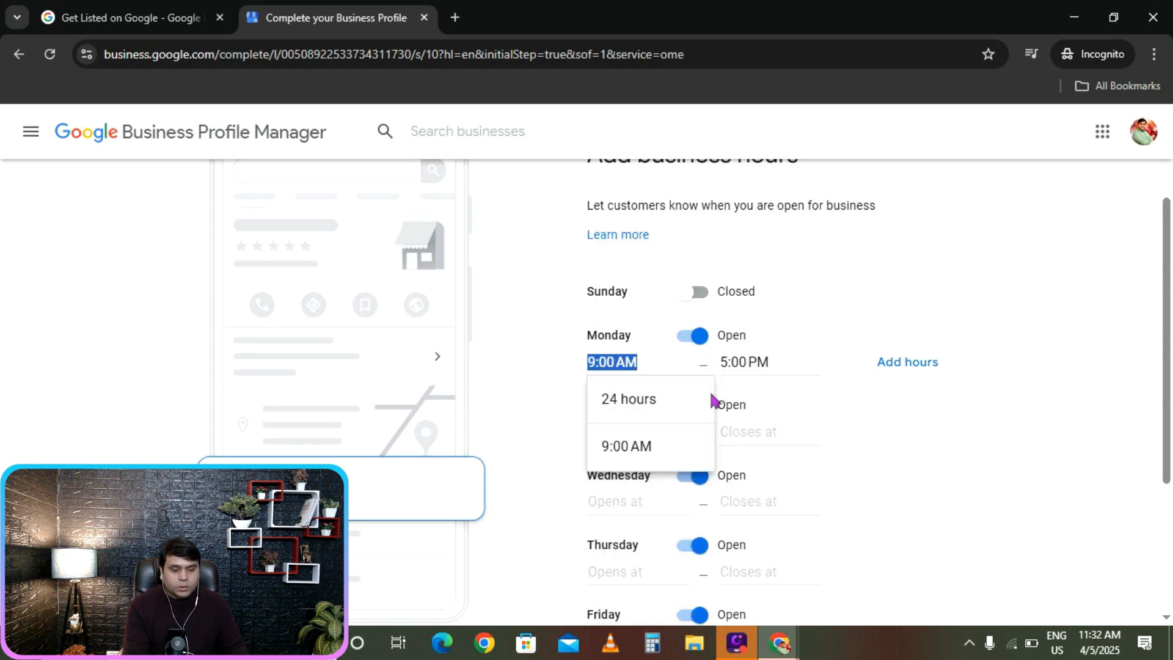
pyautogui.click(540, 427)
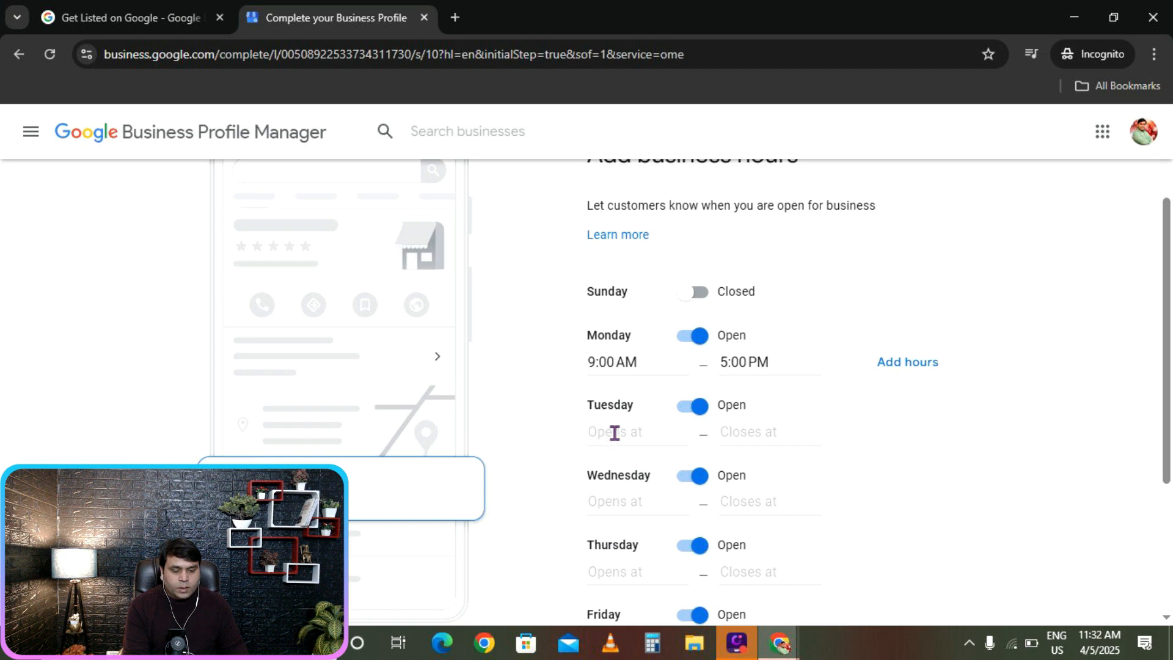
pyautogui.click(615, 433)
pyautogui.rightClick(610, 435)
pyautogui.click(651, 236)
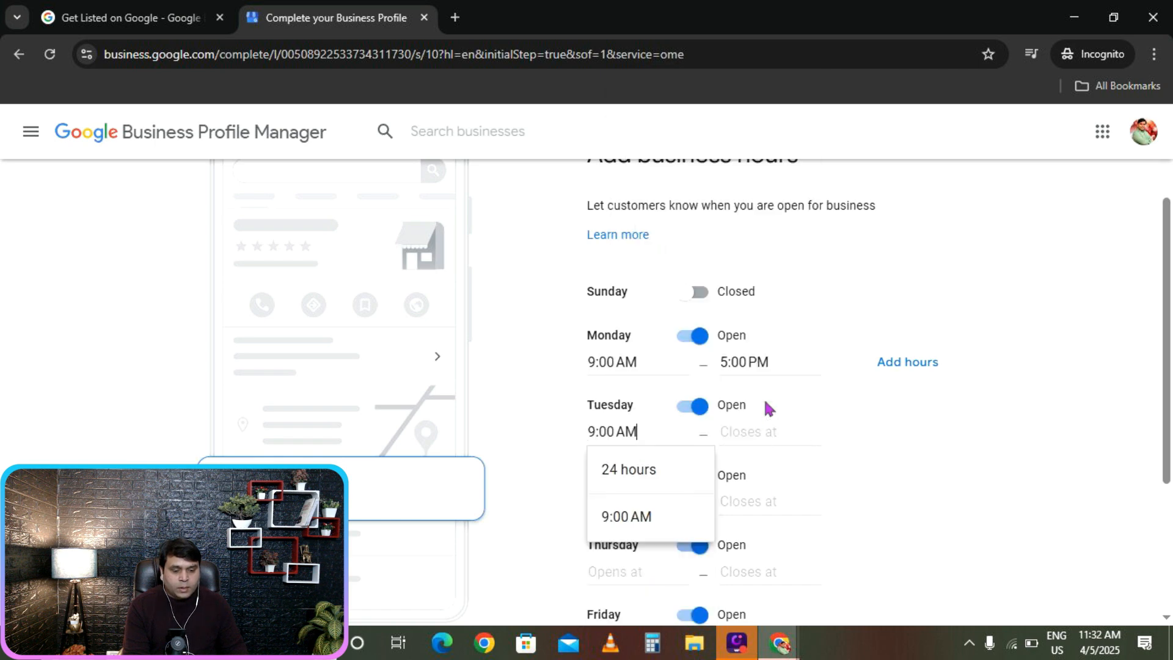
pyautogui.click(603, 524)
pyautogui.rightClick(614, 507)
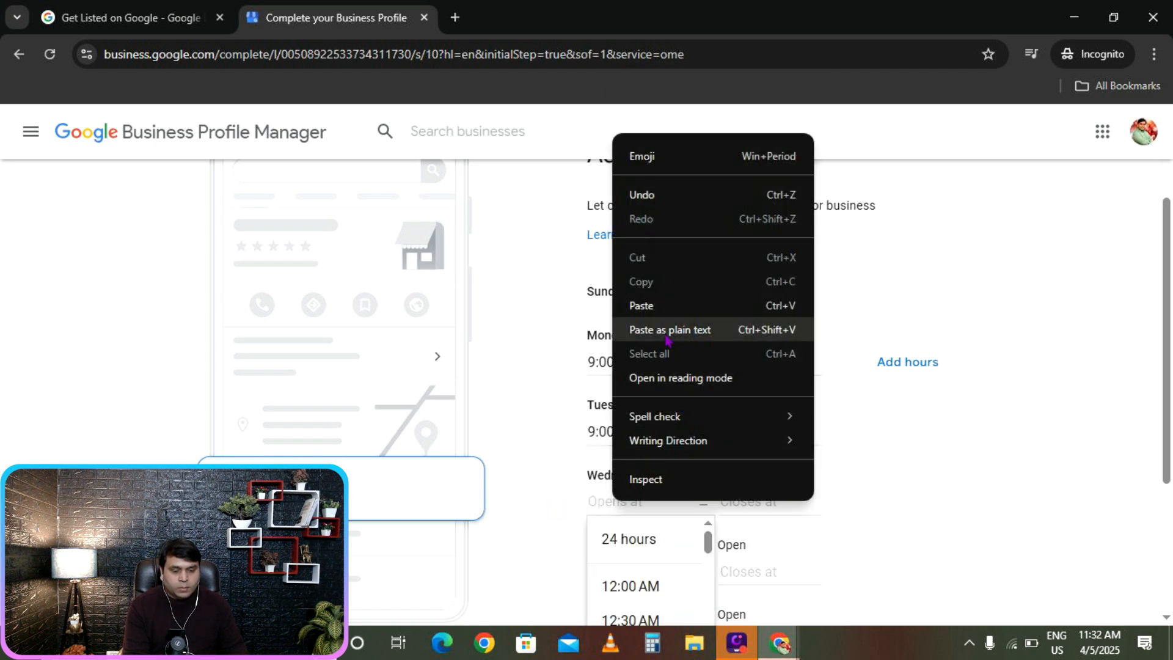
pyautogui.click(665, 329)
pyautogui.scroll(-1, 642, 476)
pyautogui.scroll(-3, 629, 465)
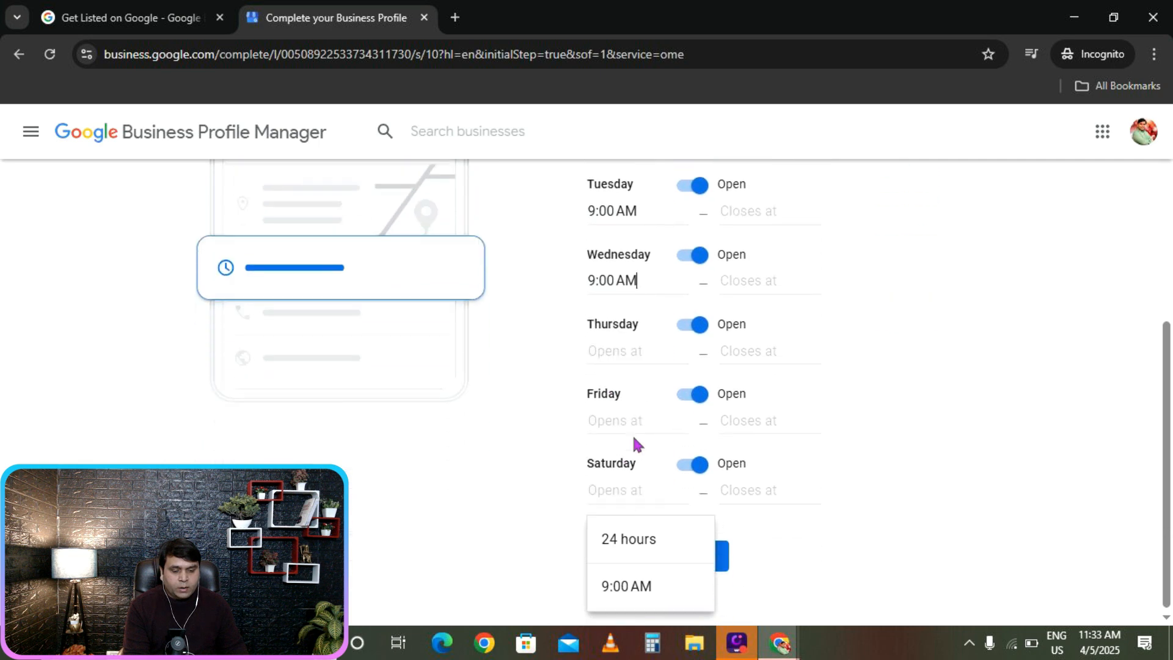
pyautogui.rightClick(619, 343)
pyautogui.click(649, 430)
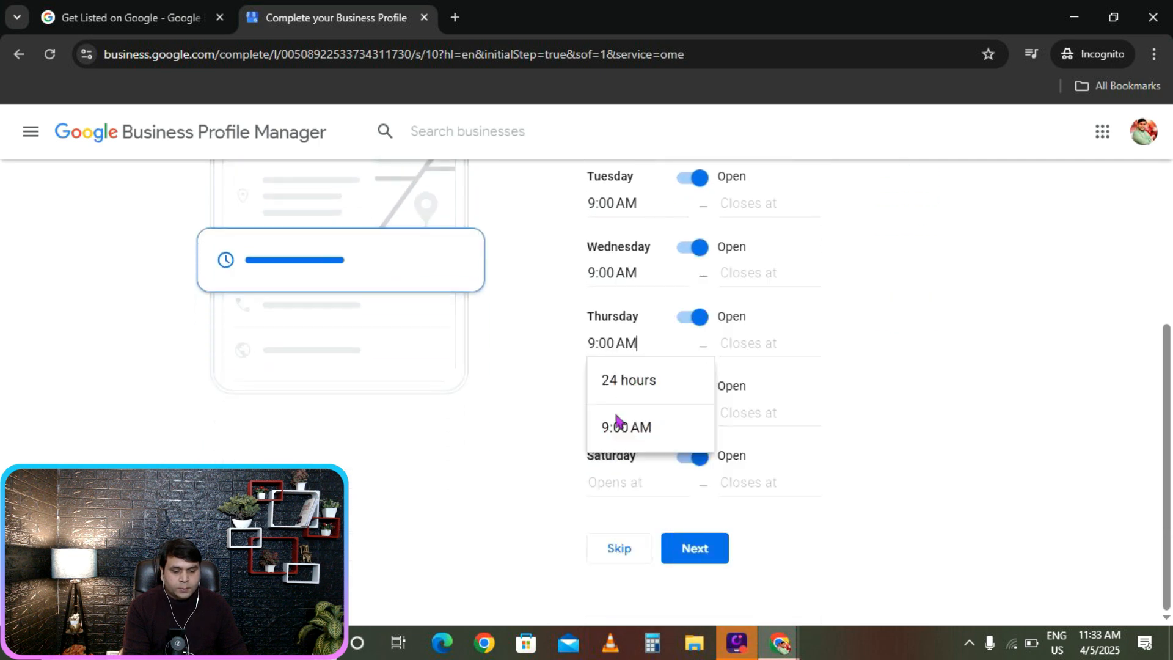
pyautogui.rightClick(614, 480)
pyautogui.click(648, 294)
pyautogui.scroll(3, 953, 365)
pyautogui.scroll(1, 954, 365)
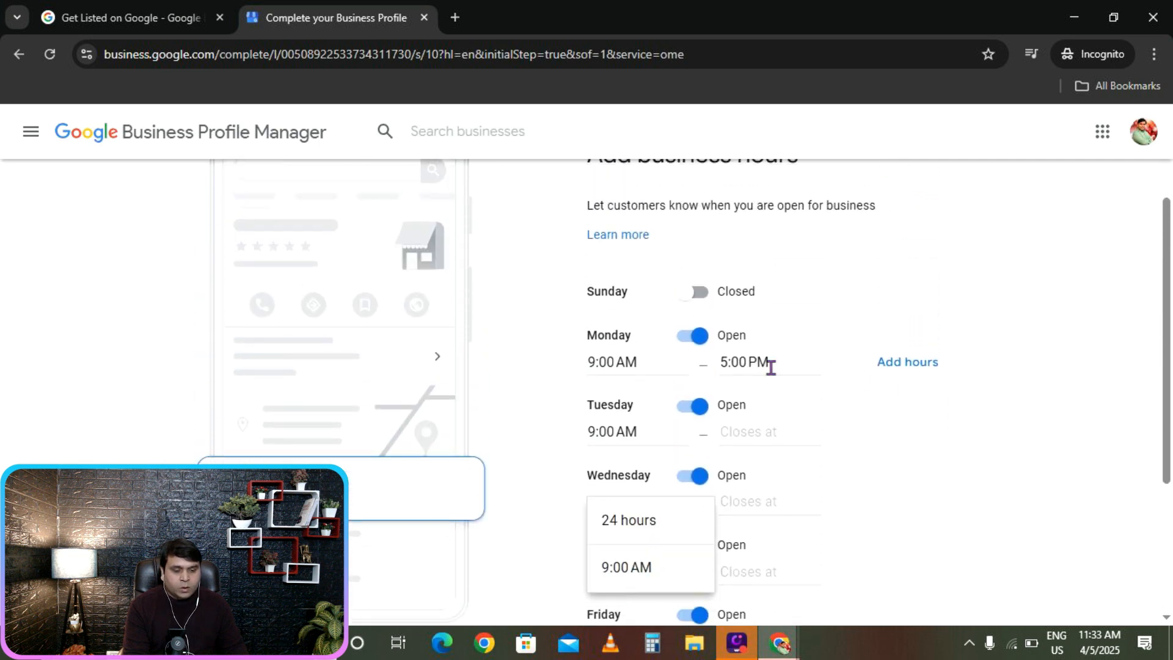
# Copy Monday's 5:00 PM closing time into Thursday, Friday and Saturday.
pyautogui.click(777, 367)
pyautogui.moveTo(740, 366)
pyautogui.mouseDown()
pyautogui.moveTo(772, 364)
pyautogui.moveTo(720, 362)
pyautogui.mouseUp()
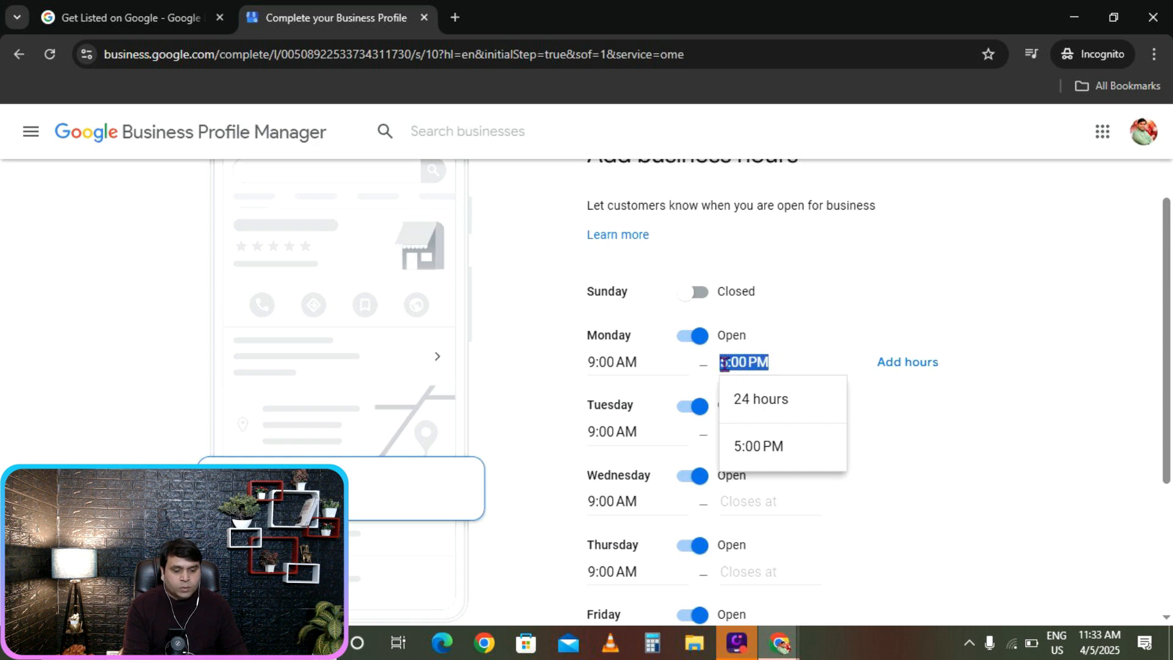
pyautogui.rightClick(741, 365)
pyautogui.click(764, 297)
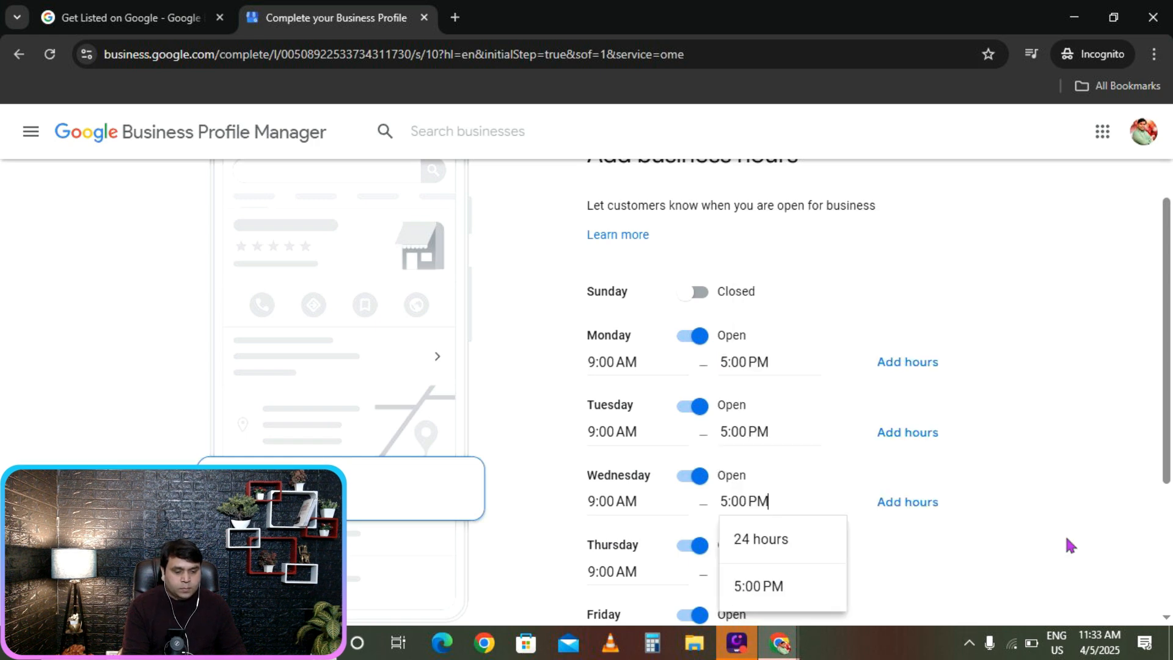
pyautogui.scroll(-2, 1068, 544)
pyautogui.click(774, 448)
pyautogui.rightClick(774, 449)
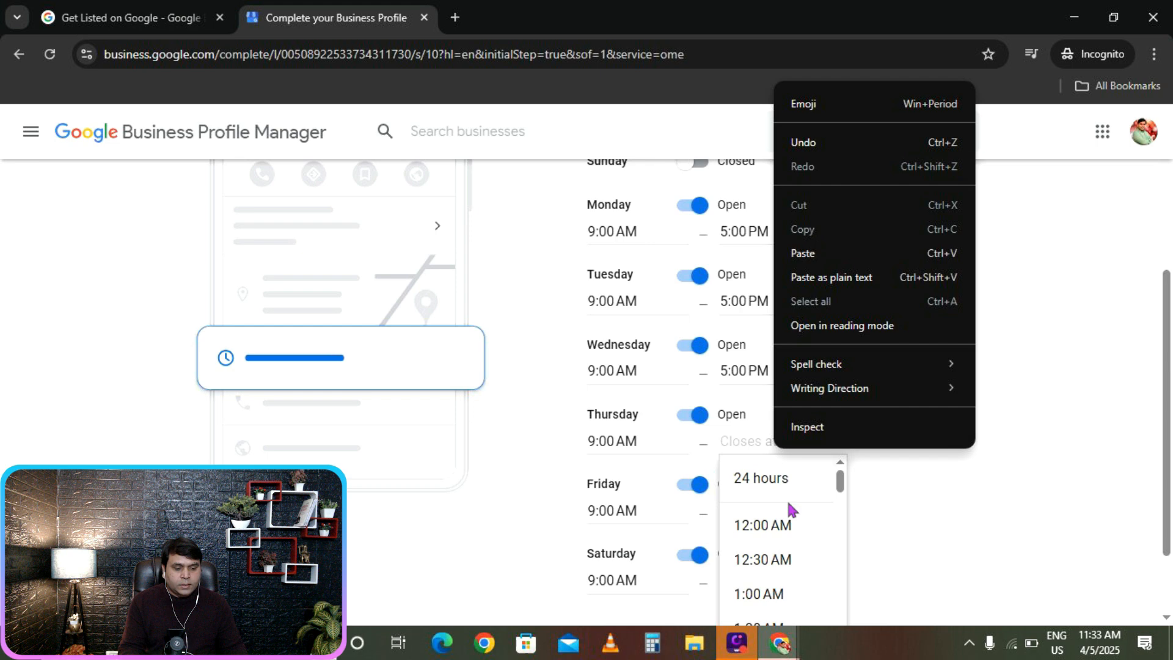
pyautogui.click(800, 259)
pyautogui.scroll(-1, 977, 470)
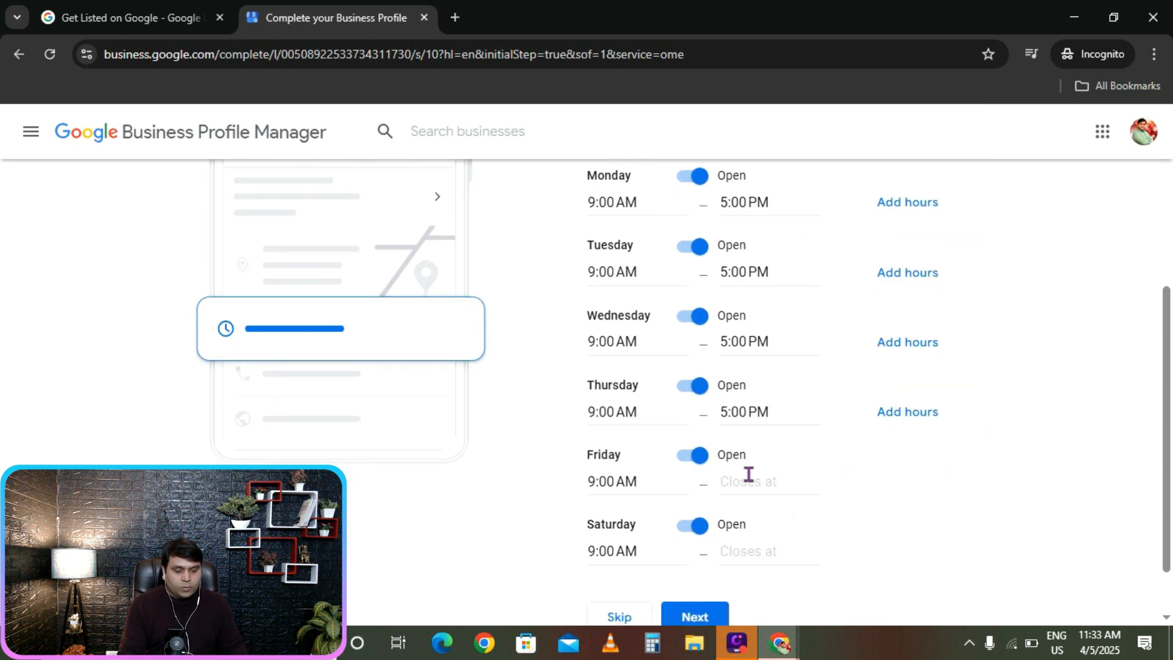
pyautogui.click(753, 483)
pyautogui.rightClick(755, 485)
pyautogui.click(785, 292)
pyautogui.scroll(-1, 1006, 523)
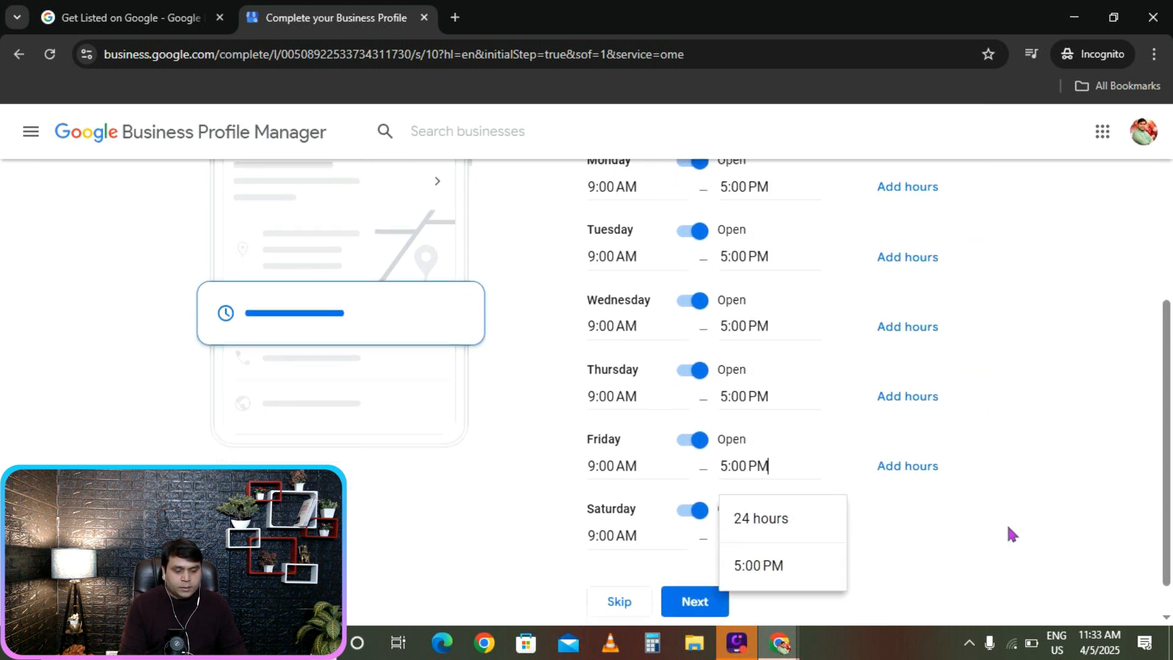
pyautogui.click(744, 508)
pyautogui.rightClick(744, 509)
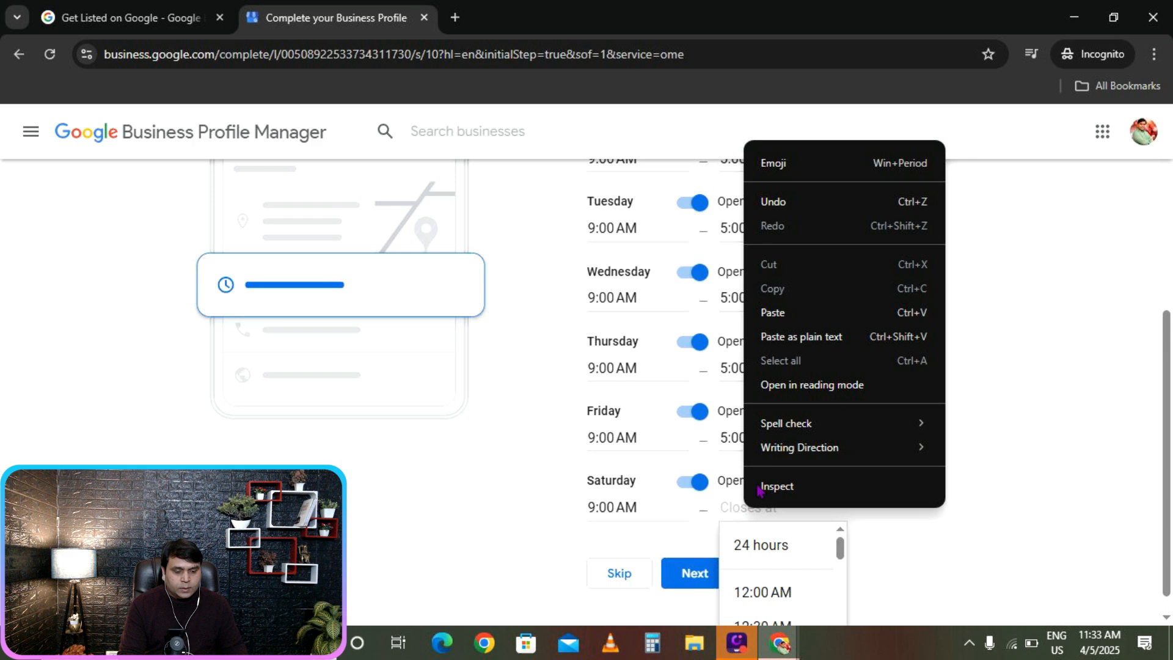
pyautogui.click(760, 309)
pyautogui.click(1009, 416)
pyautogui.scroll(5, 1009, 418)
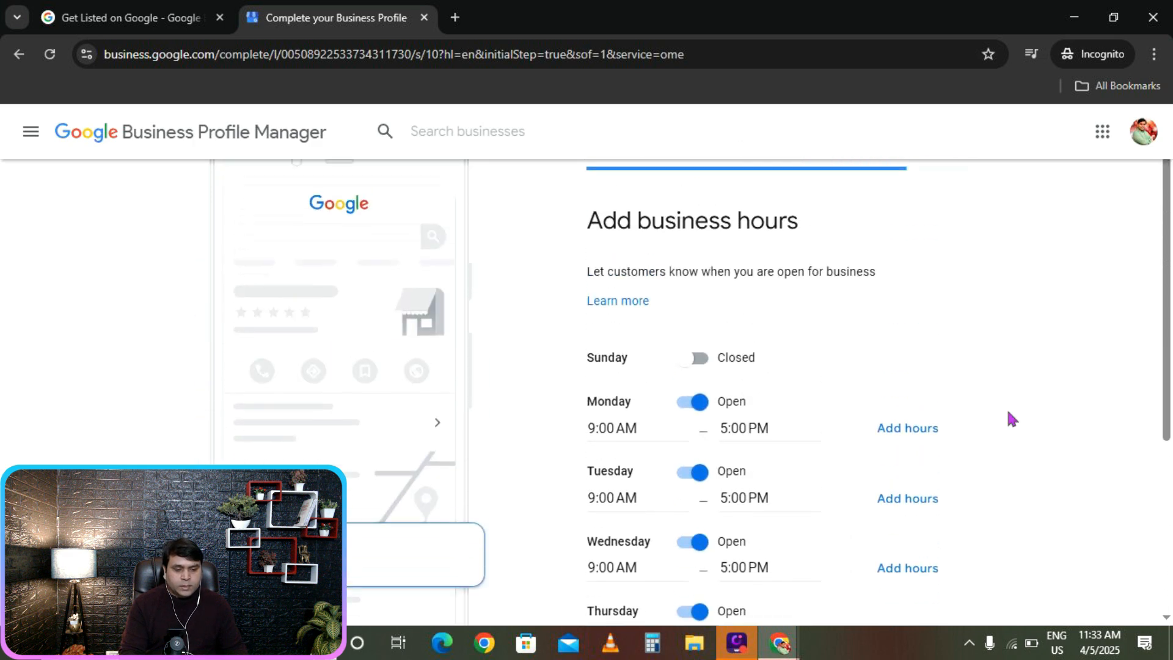
pyautogui.scroll(-4, 941, 385)
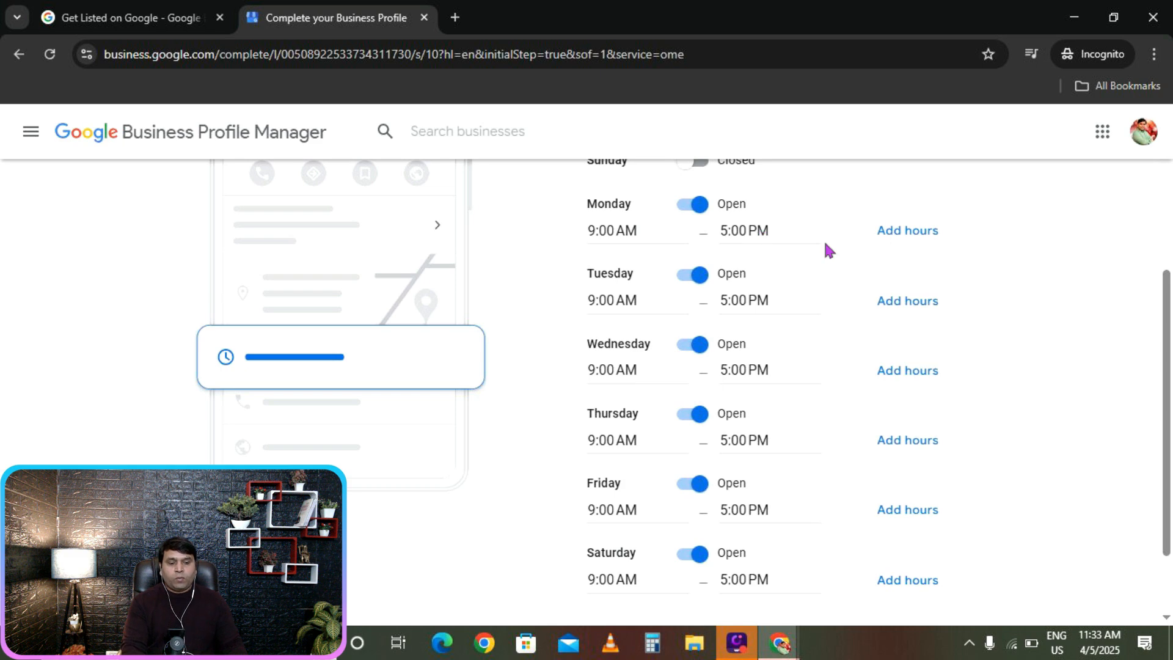
pyautogui.scroll(-2, 998, 272)
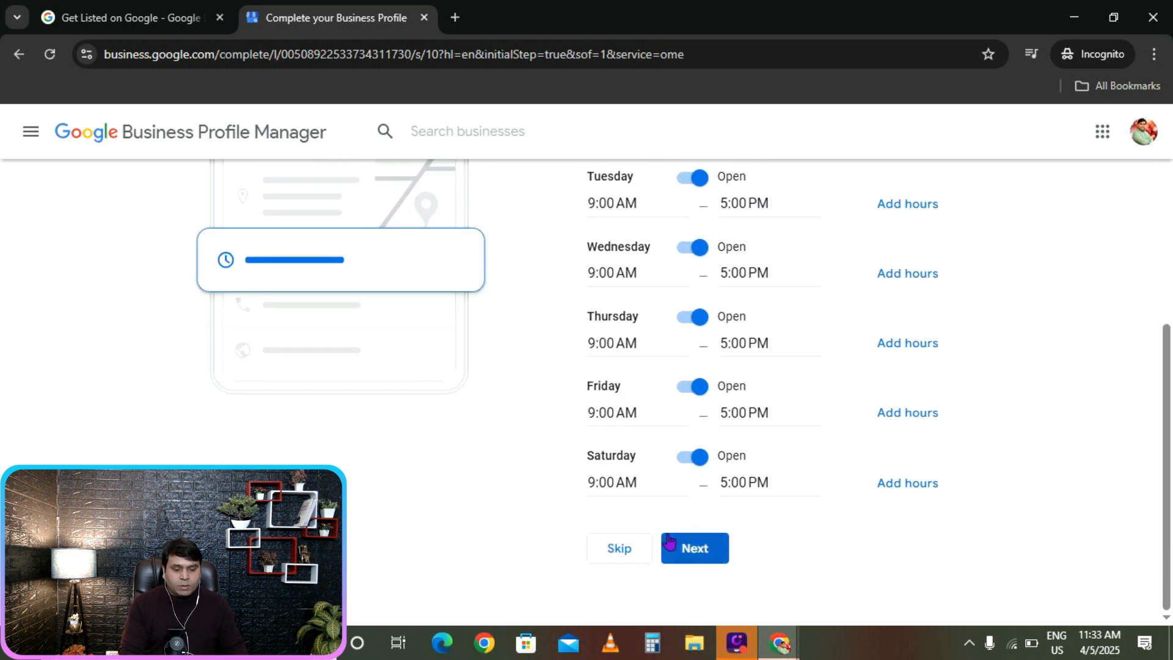
# Save the Monday–Saturday 9:00 AM–5:00 PM hours and start the empty business description (0/750).
pyautogui.click(700, 553)
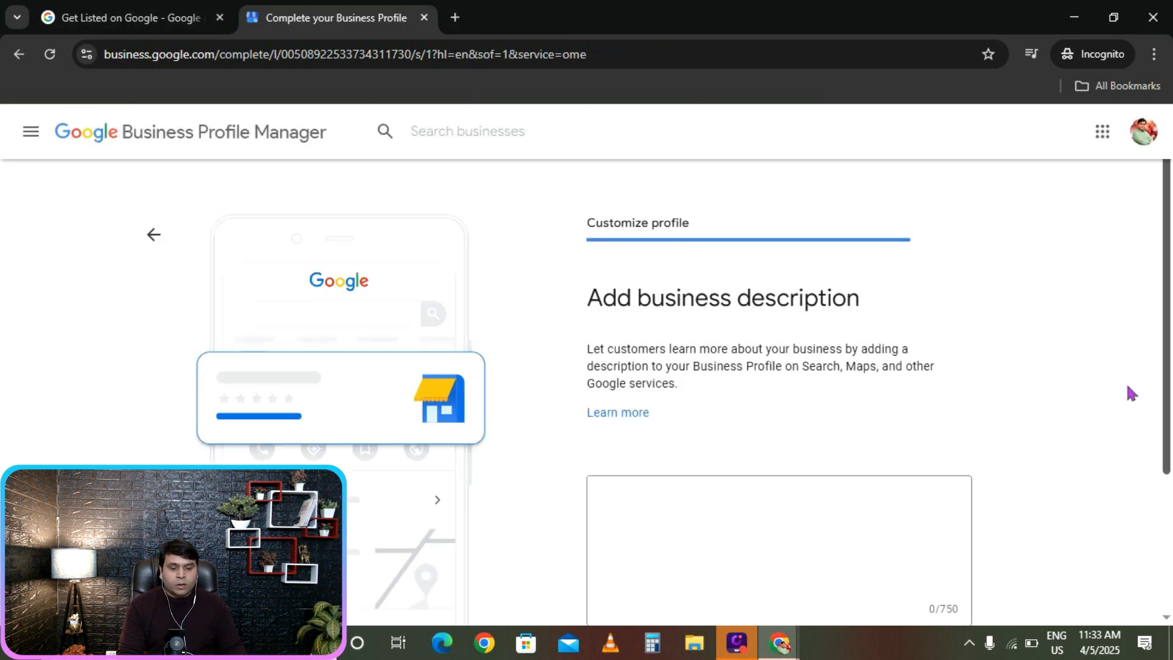
pyautogui.scroll(-1, 998, 377)
pyautogui.scroll(-1, 995, 372)
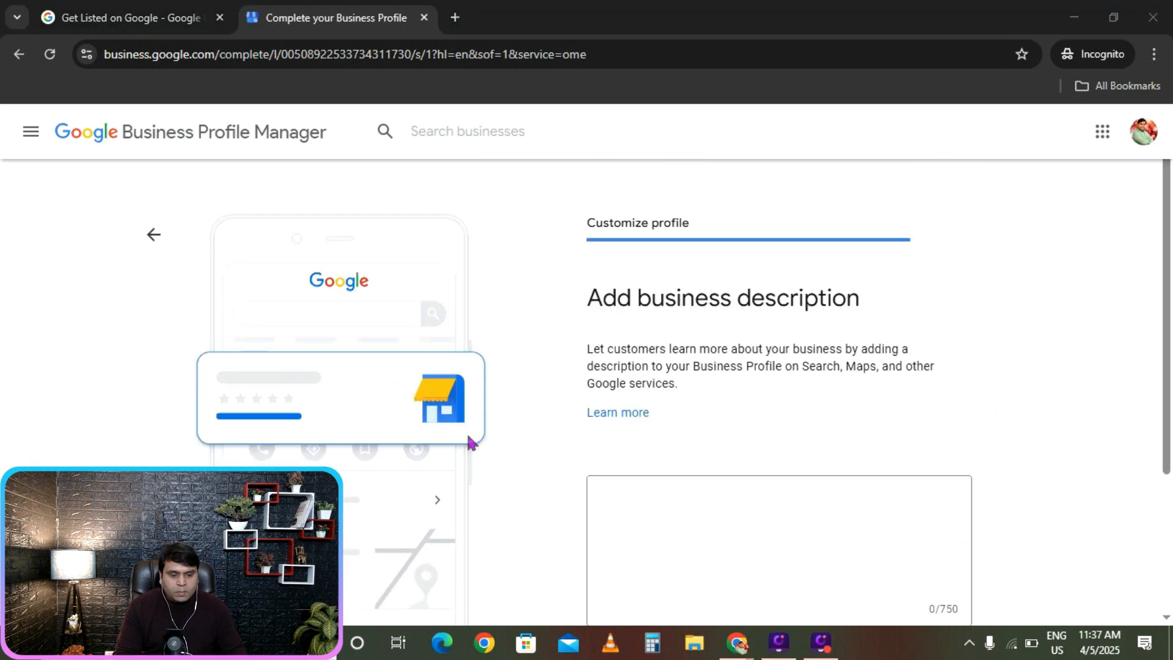
pyautogui.scroll(-1, 957, 354)
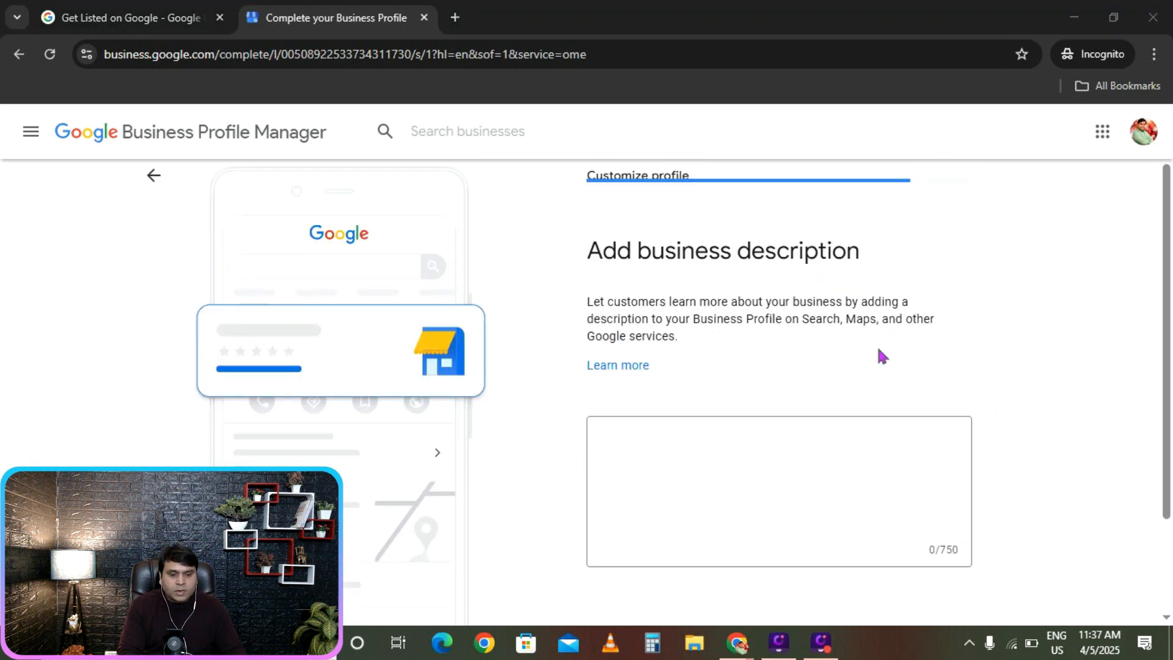
pyautogui.scroll(-1, 840, 451)
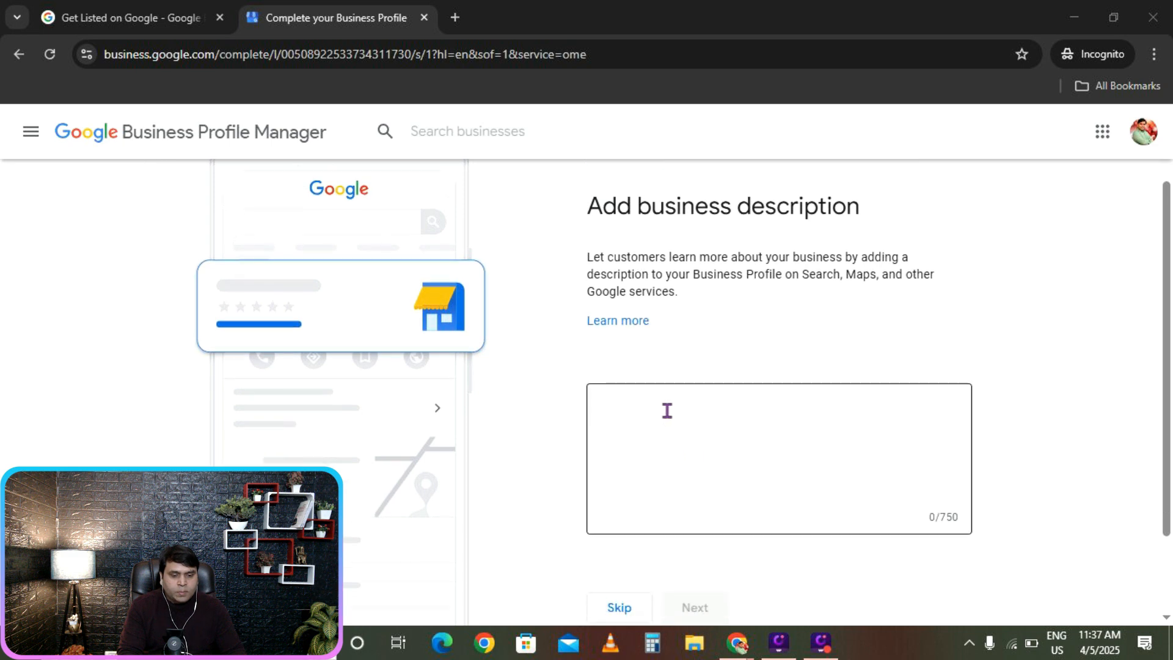
pyautogui.click(665, 398)
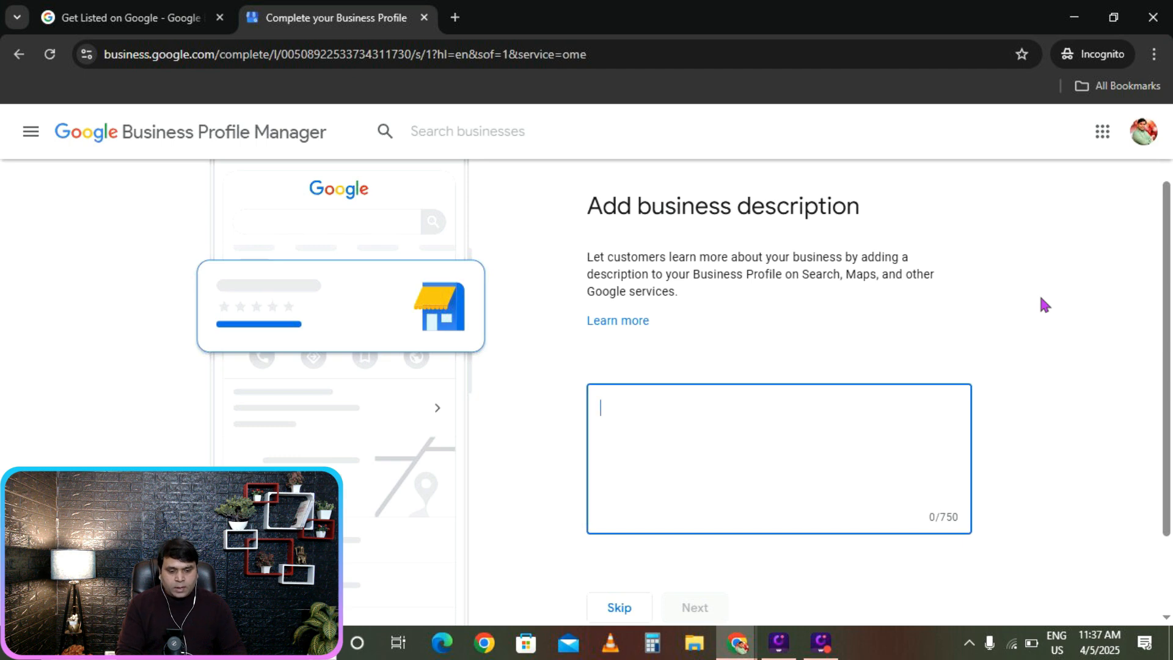
pyautogui.scroll(-1, 1044, 304)
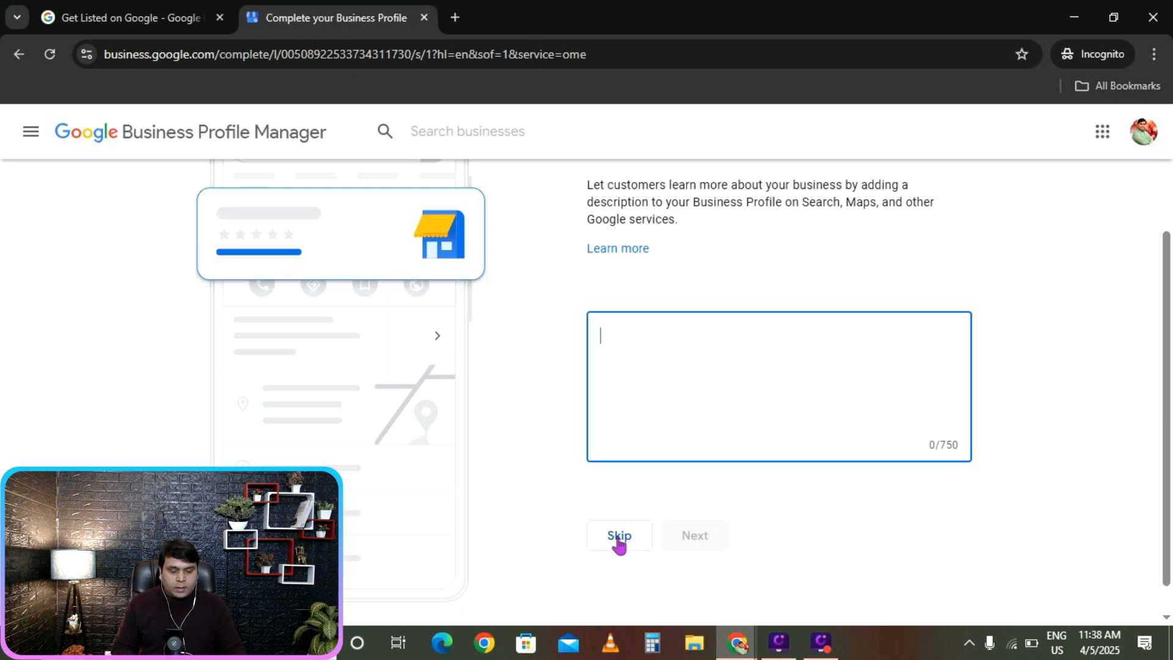
# Skip the business description and move to the storefront photo step.
pyautogui.click(618, 537)
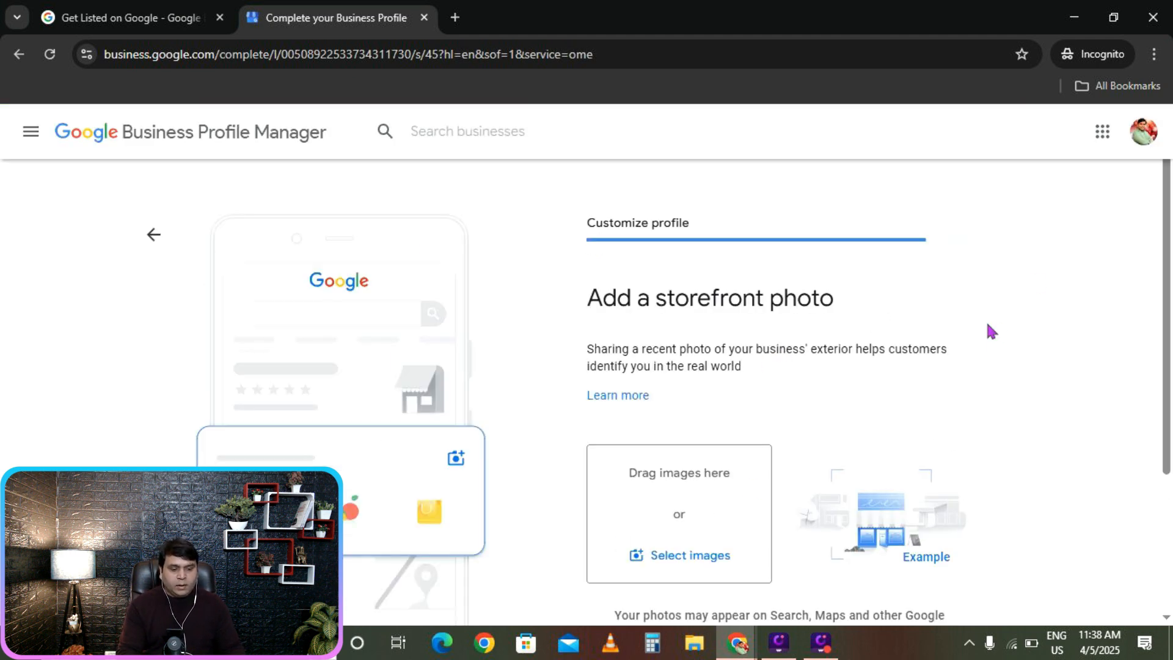
pyautogui.scroll(-2, 987, 325)
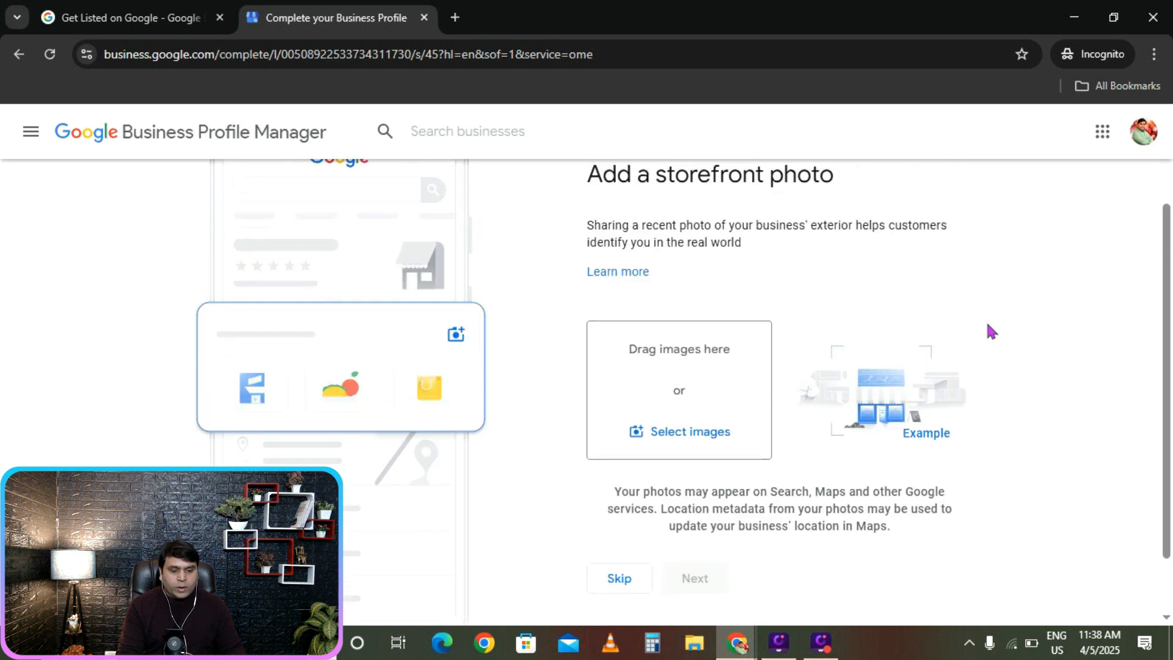
pyautogui.scroll(-1, 988, 324)
pyautogui.scroll(1, 987, 325)
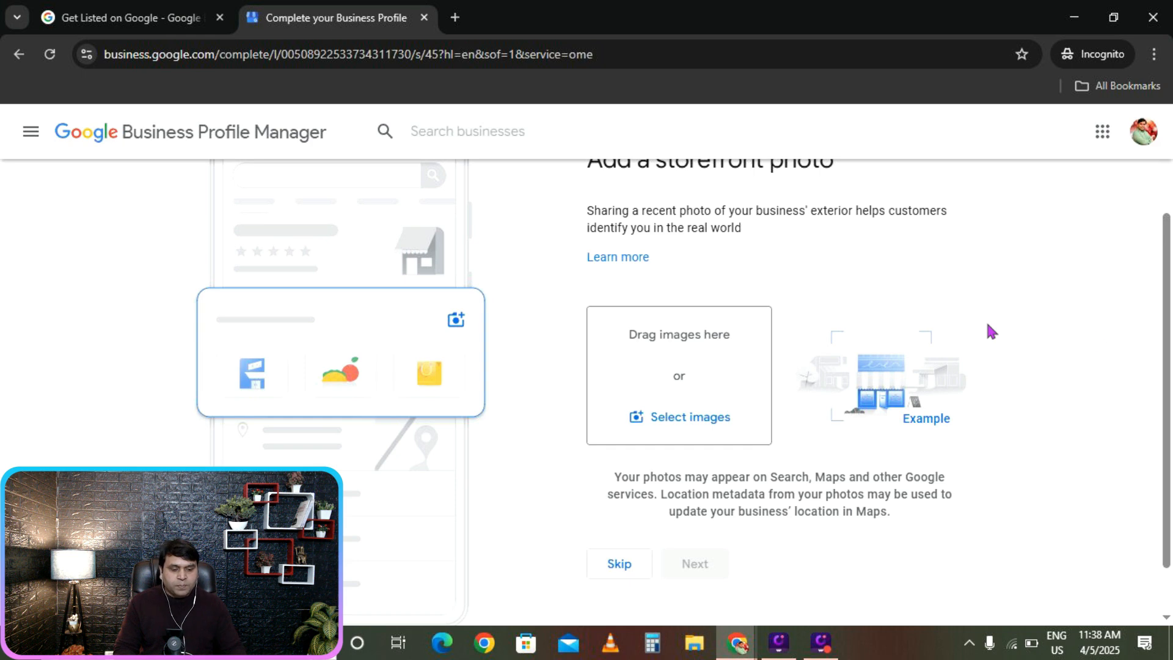
pyautogui.scroll(2, 867, 343)
pyautogui.scroll(-1, 978, 305)
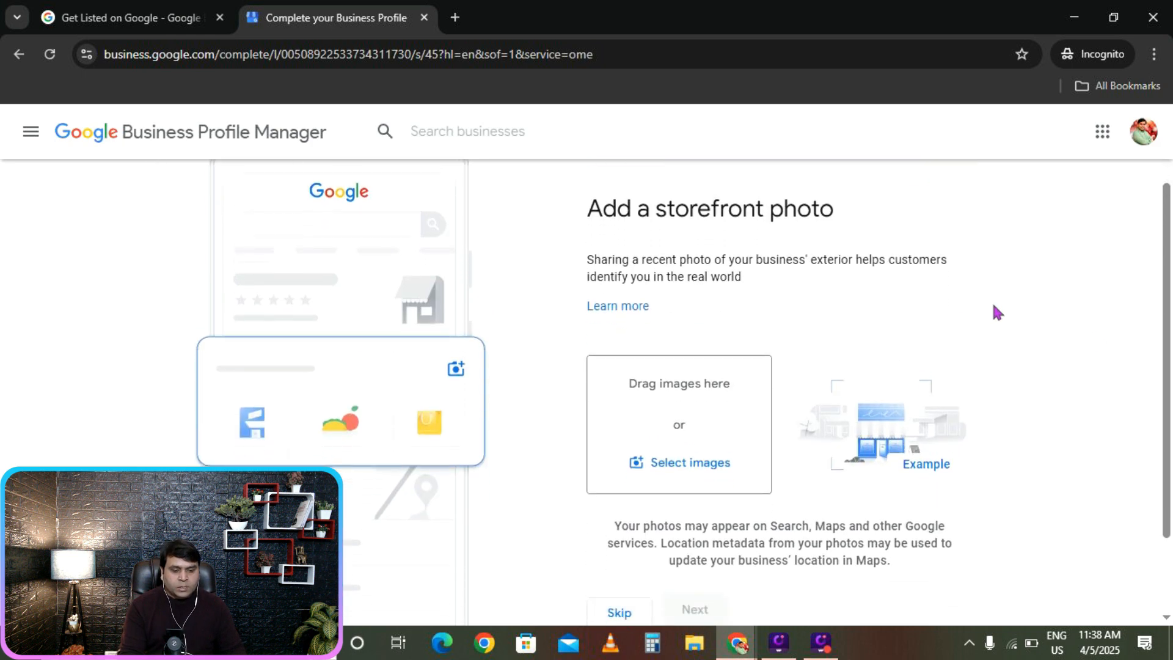
pyautogui.scroll(1, 994, 306)
pyautogui.scroll(-1, 998, 305)
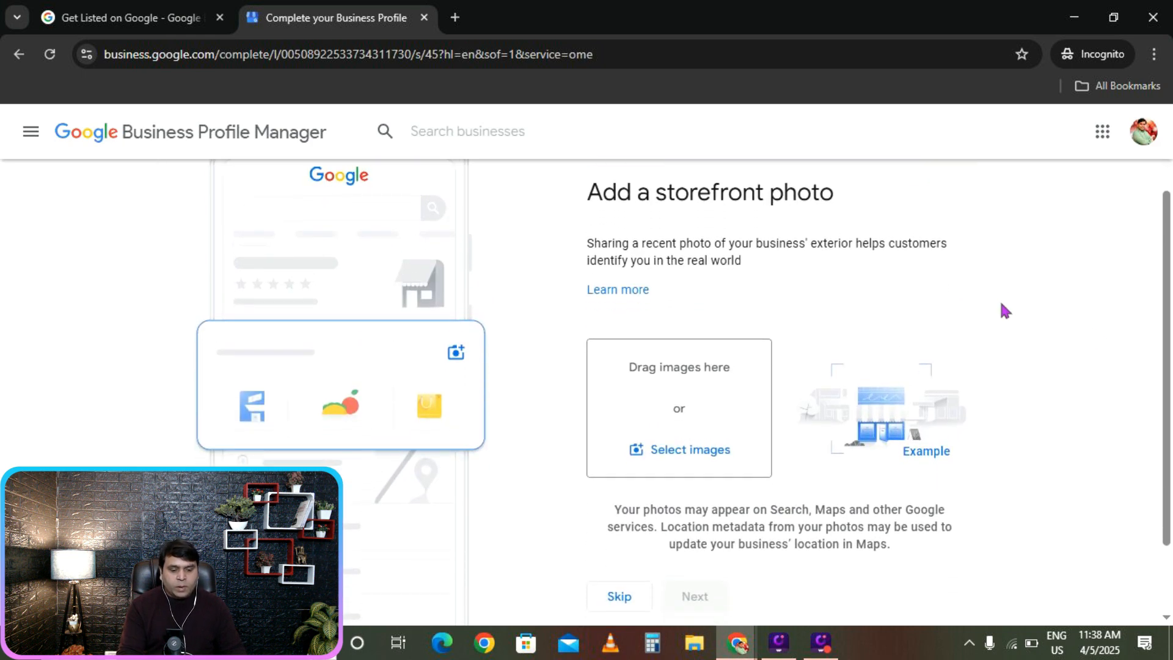
# Upload two WhatsApp images from Downloads as storefront photos.
pyautogui.click(685, 462)
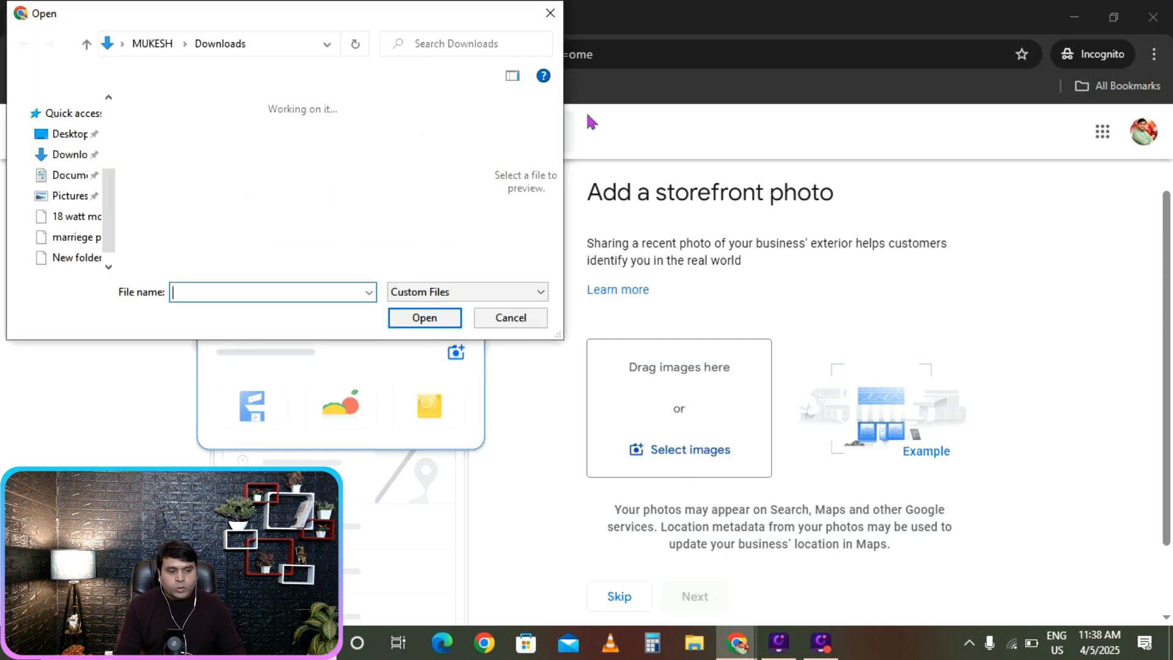
pyautogui.click(72, 149)
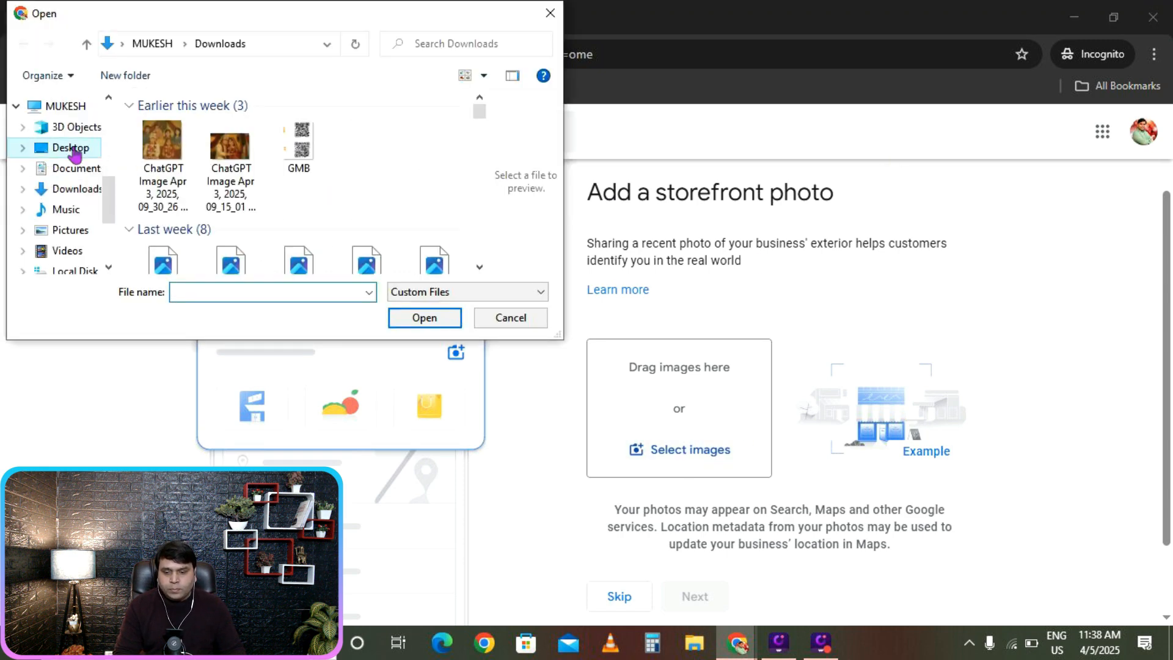
pyautogui.click(72, 189)
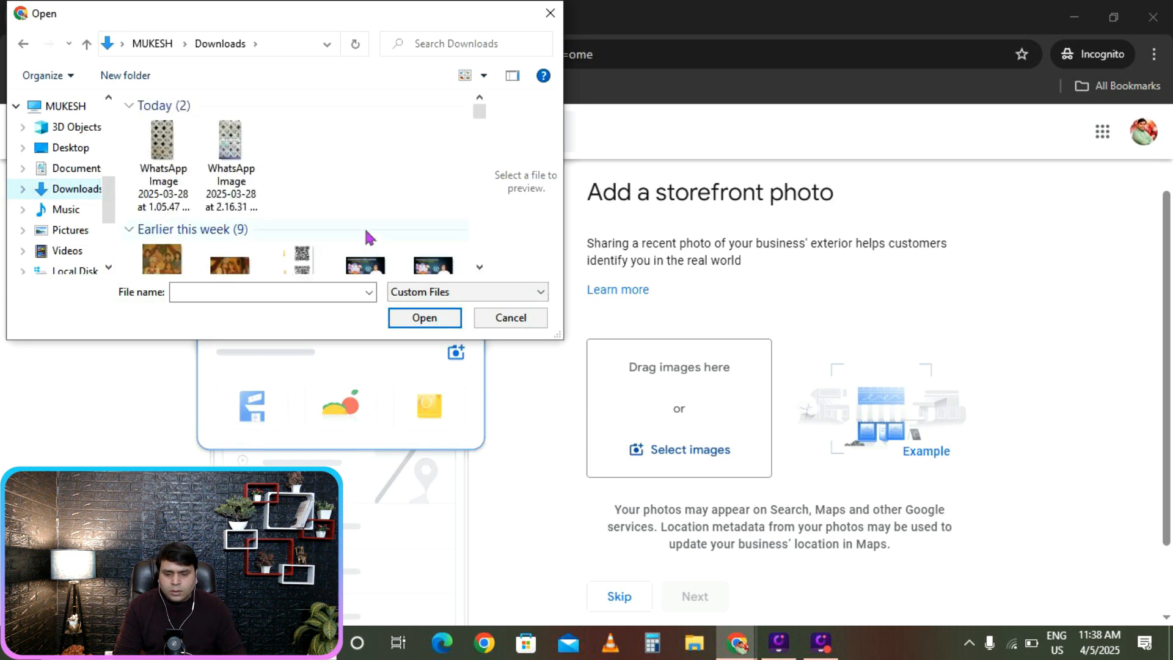
pyautogui.click(236, 160)
pyautogui.keyDown('ctrl'); pyautogui.click(181, 162); pyautogui.keyUp('ctrl')
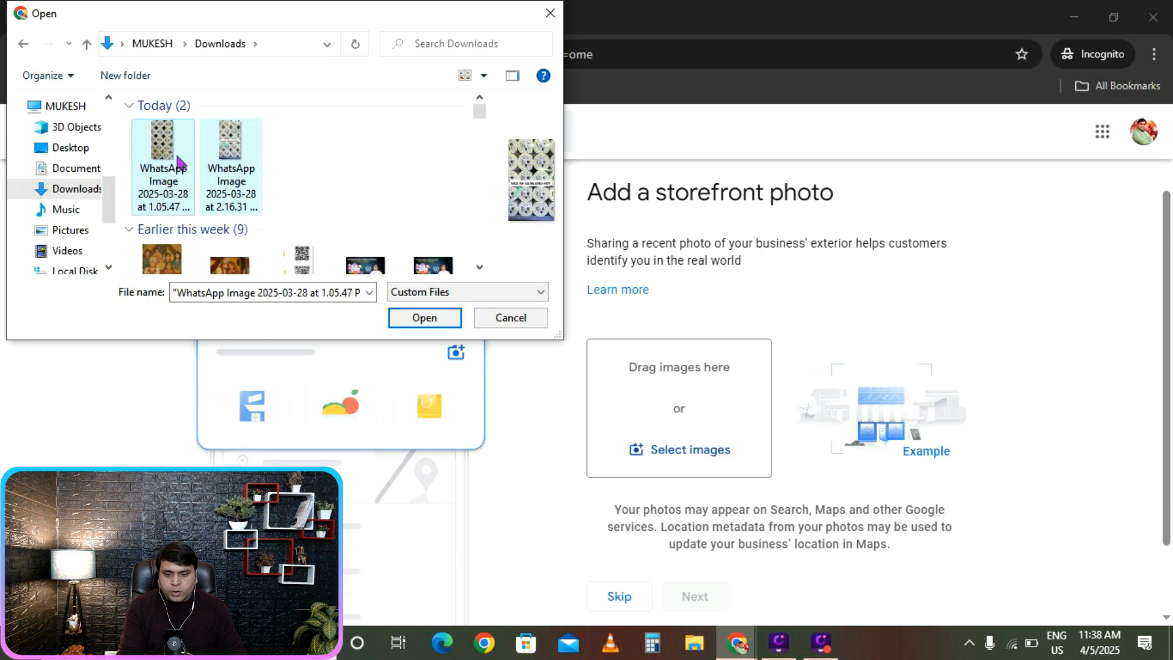
pyautogui.click(423, 319)
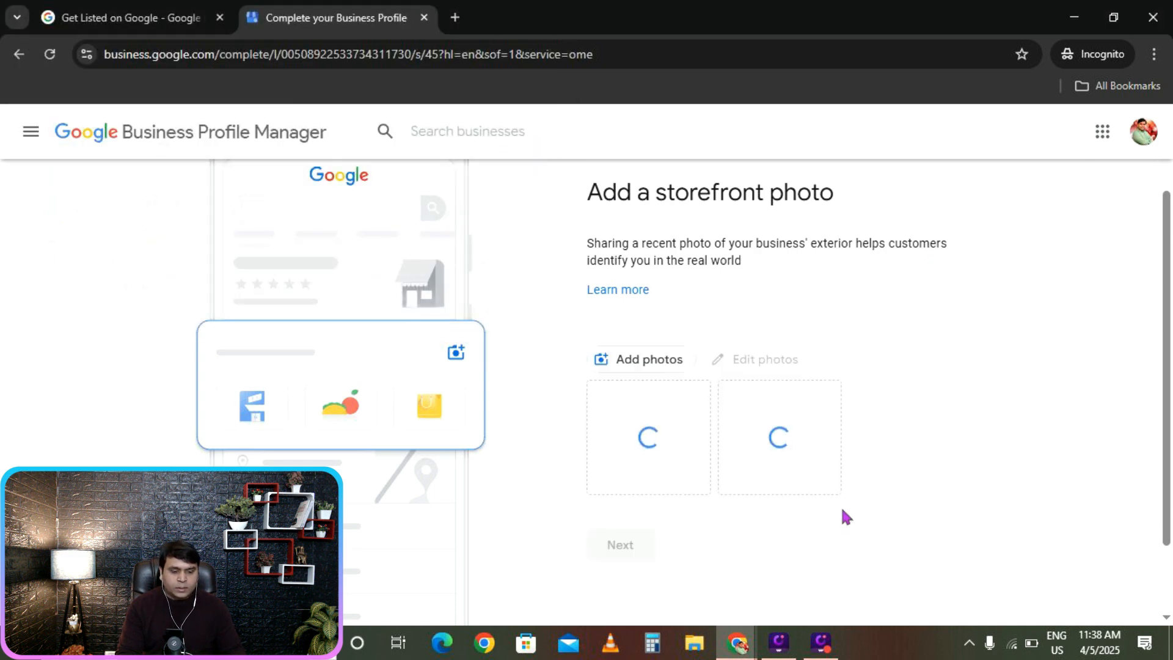
# Add the newest 2025-04-05 WhatsApp image as a third storefront photo.
pyautogui.click(641, 361)
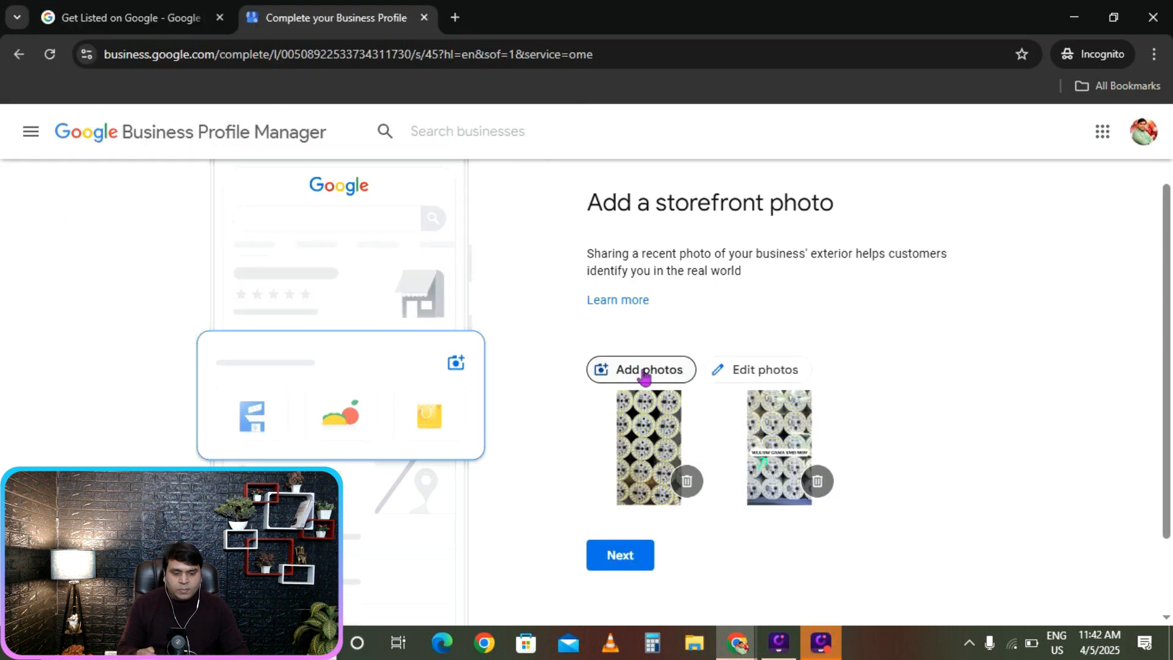
pyautogui.click(644, 374)
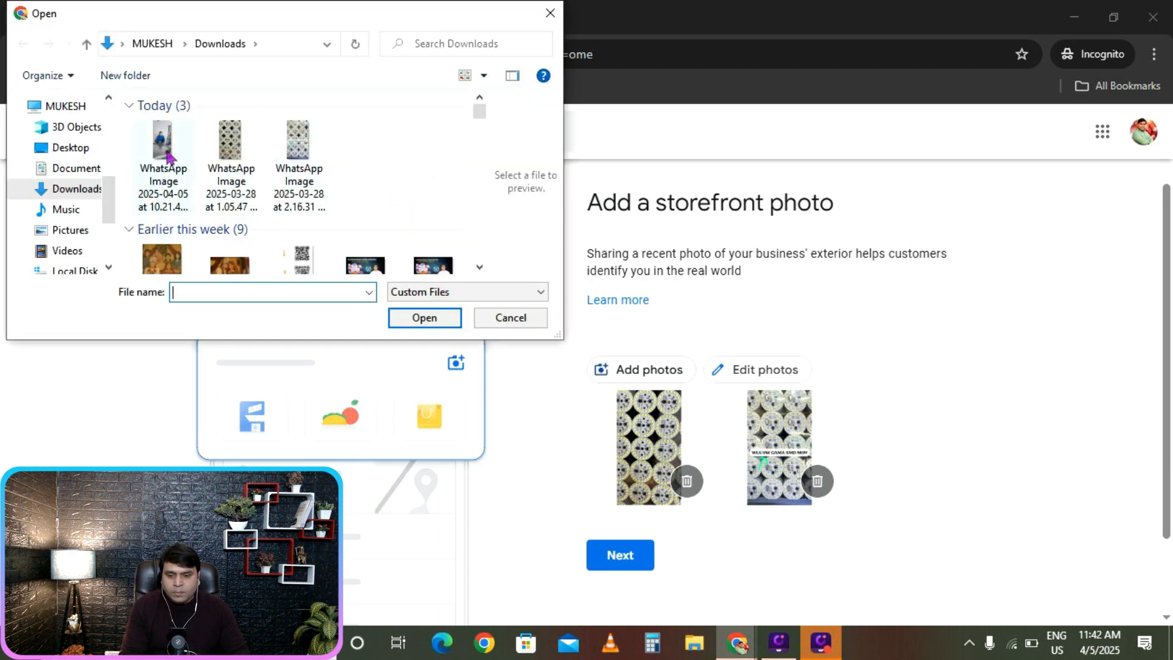
pyautogui.click(156, 156)
pyautogui.click(421, 325)
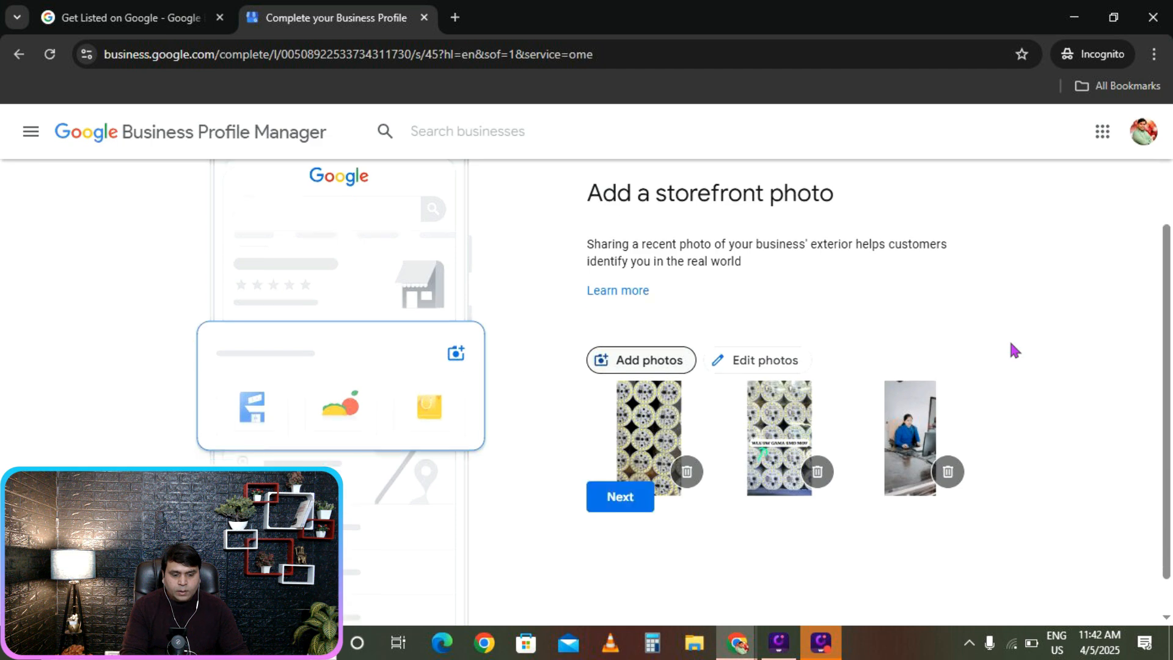
pyautogui.scroll(-2, 977, 373)
pyautogui.scroll(2, 1123, 280)
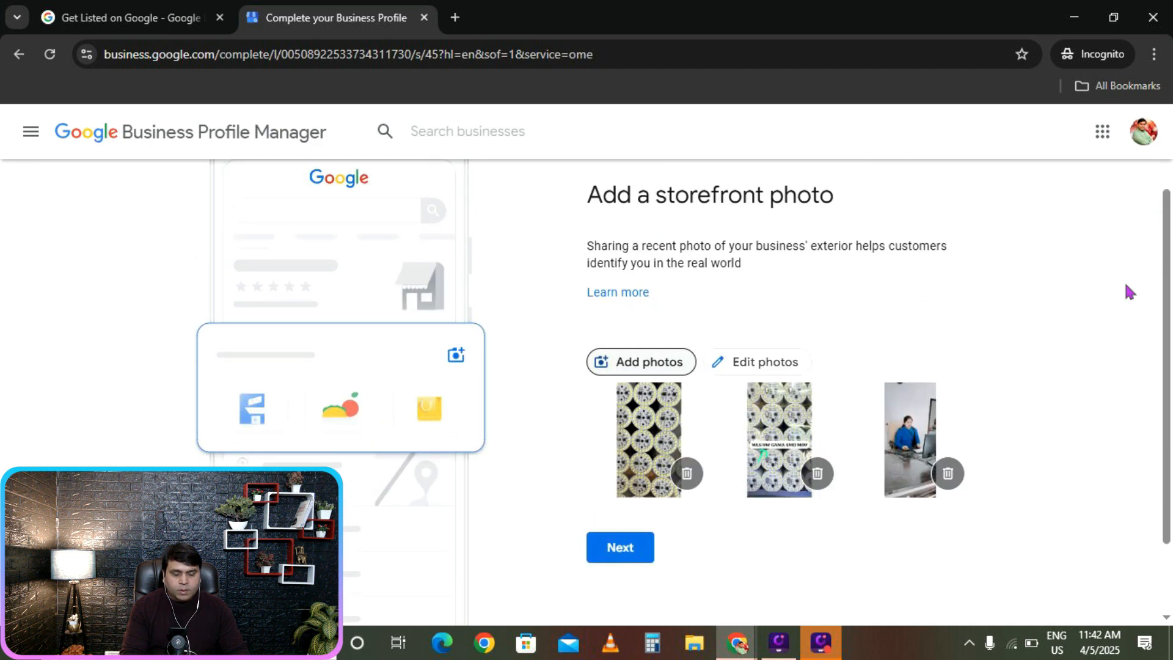
pyautogui.scroll(-1, 707, 392)
pyautogui.scroll(1, 707, 393)
pyautogui.scroll(-1, 676, 480)
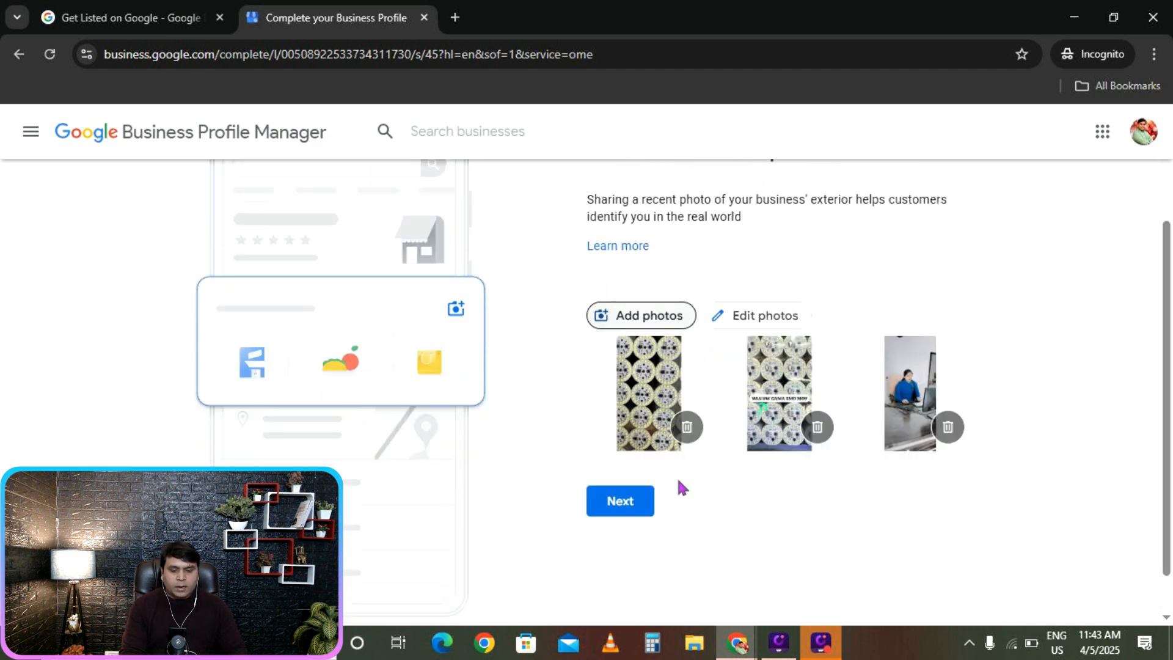
# Finish the storefront photo step and reach the business photos step.
pyautogui.click(608, 502)
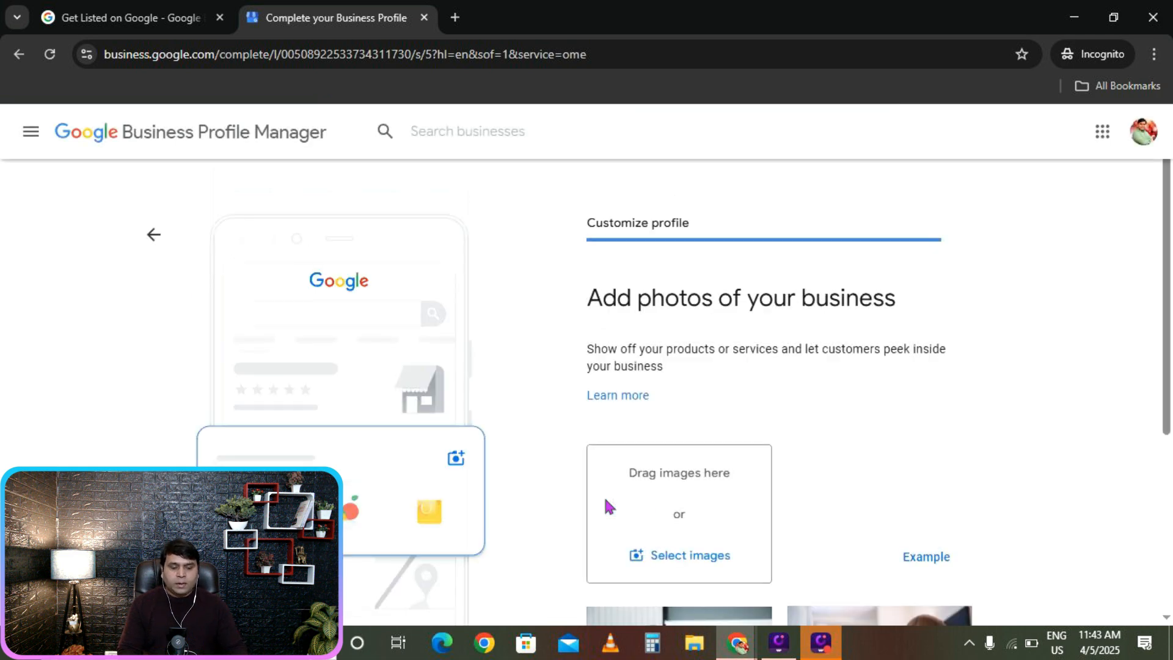
pyautogui.scroll(-4, 1056, 449)
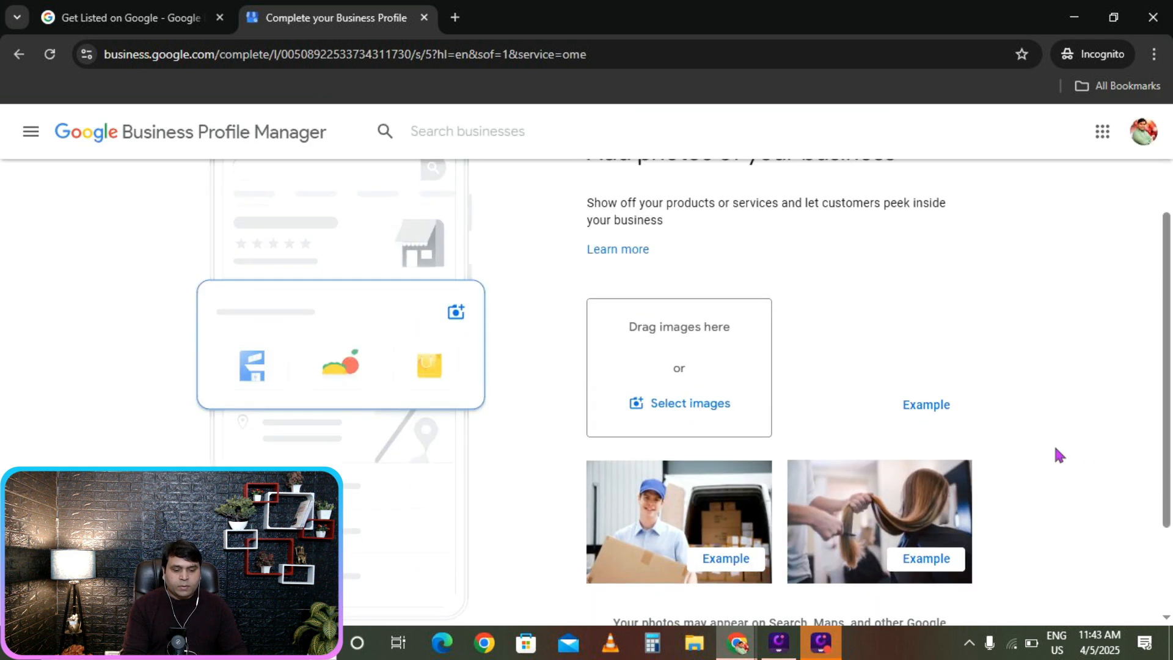
pyautogui.scroll(3, 1056, 453)
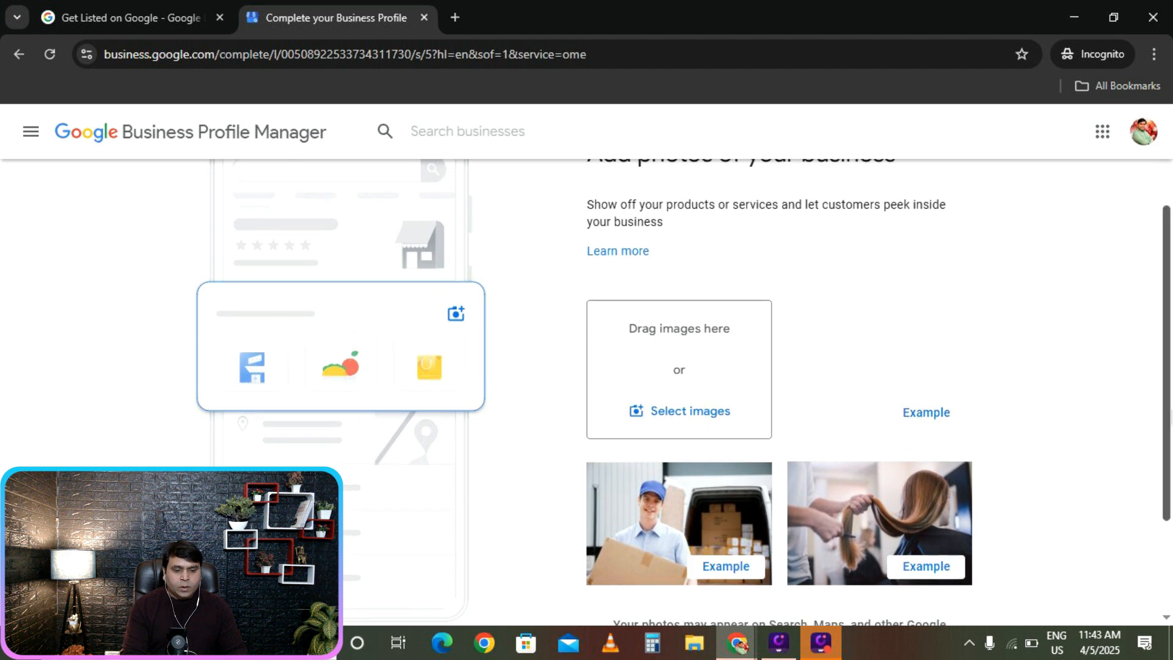
pyautogui.scroll(-1, 671, 330)
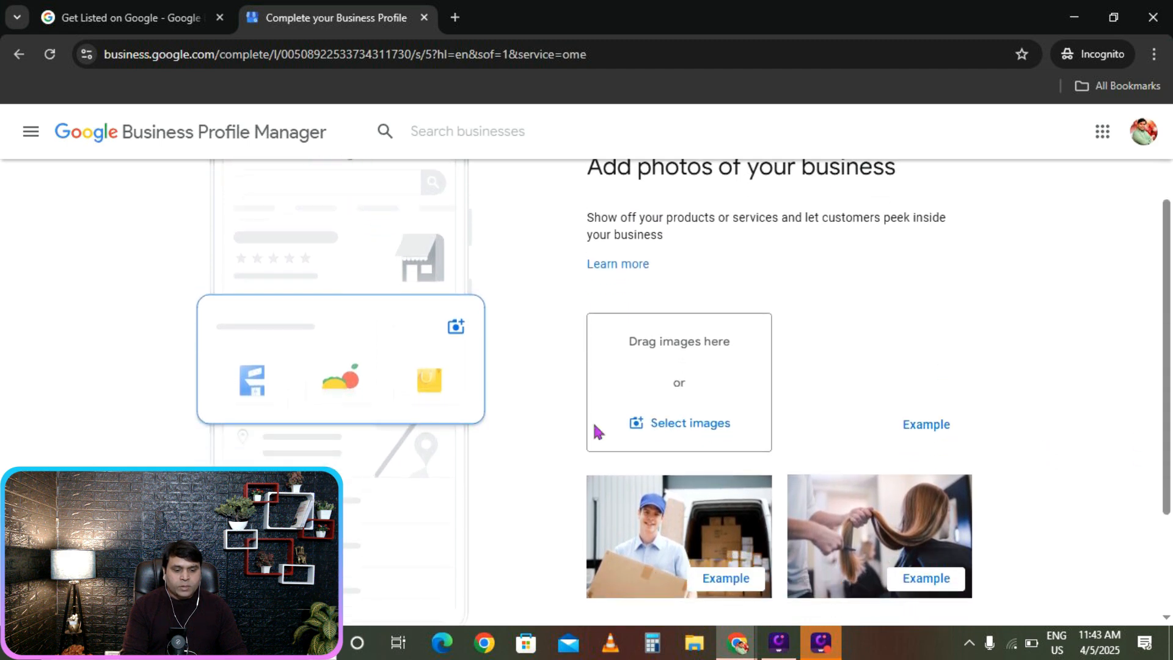
# Upload a patterned WhatsApp image and the 2025-04-05 image as business photos, then continue.
pyautogui.click(701, 435)
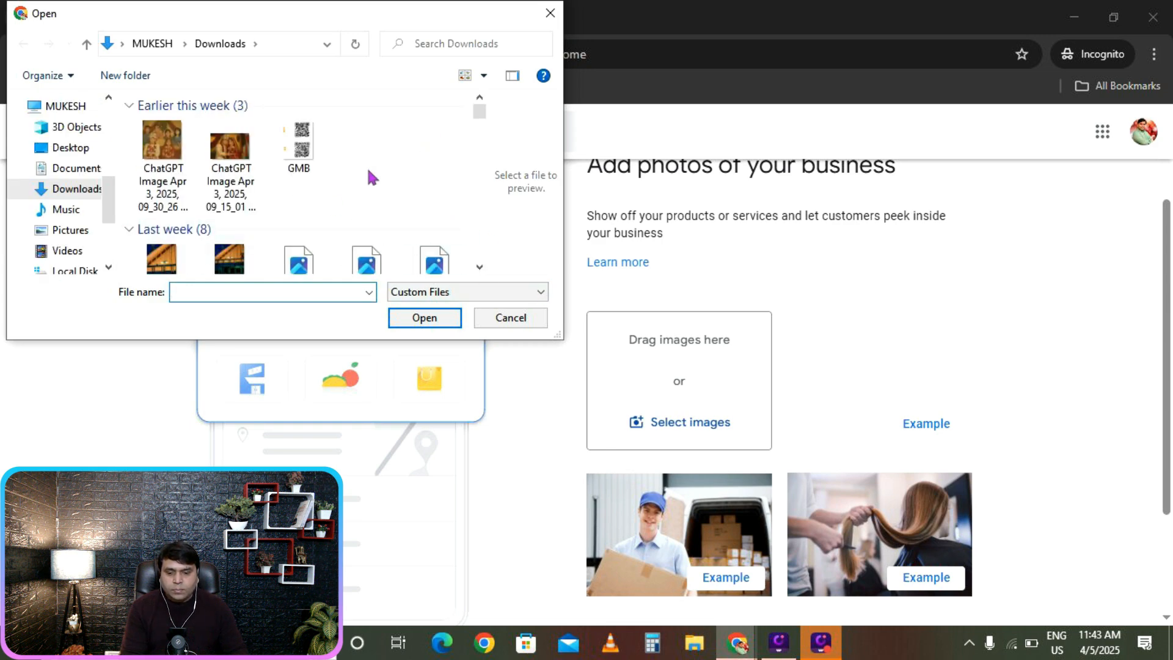
pyautogui.click(232, 156)
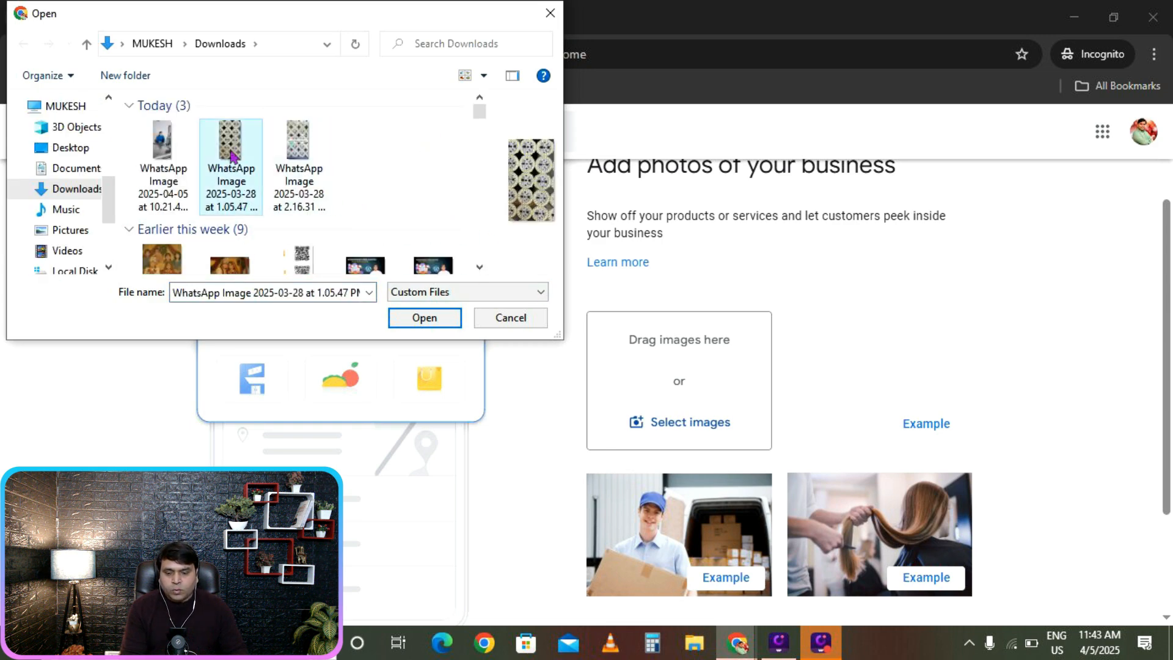
pyautogui.keyDown('ctrl'); pyautogui.click(163, 148); pyautogui.keyUp('ctrl')
pyautogui.click(423, 319)
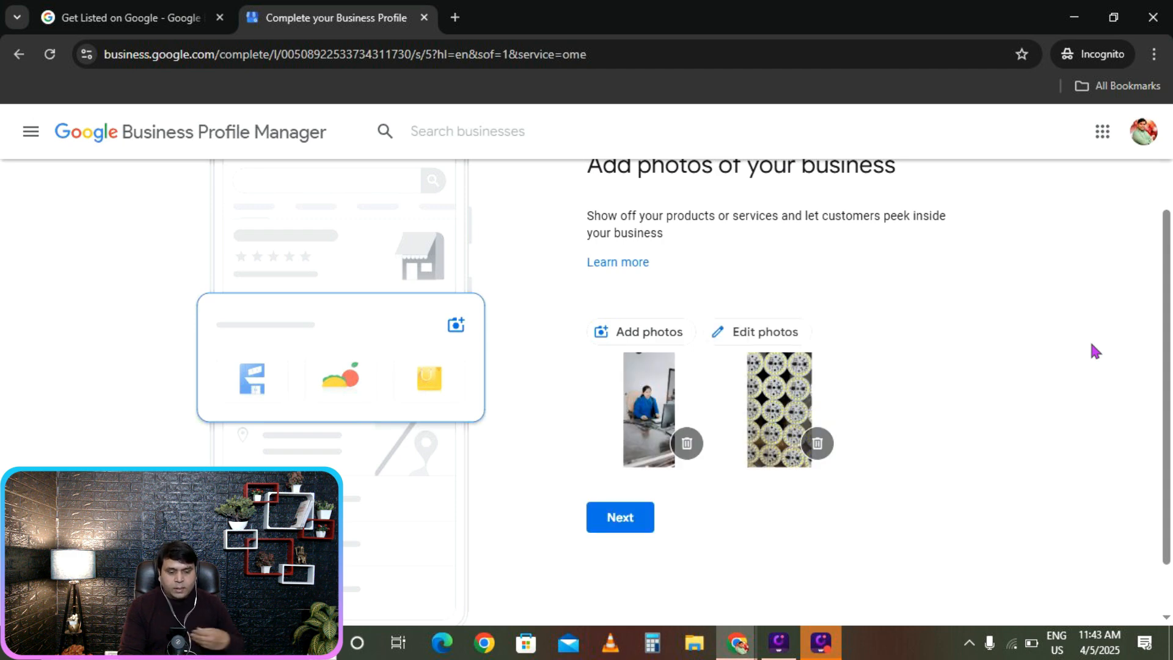
pyautogui.click(620, 517)
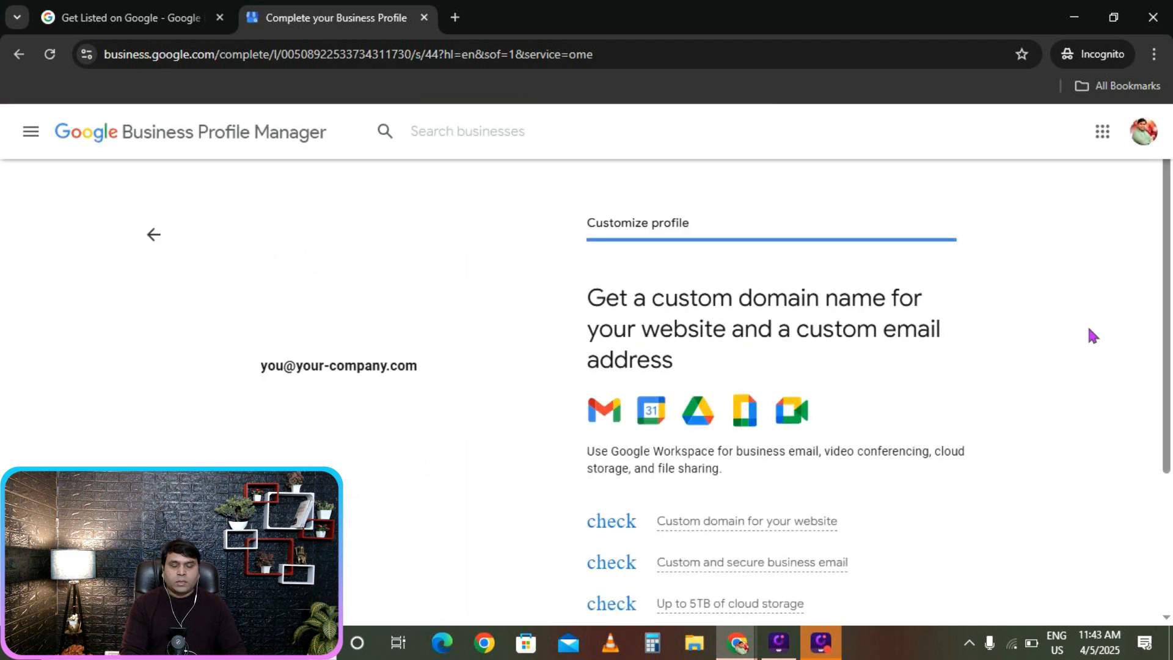
# Skip the Google Workspace custom domain offer and acknowledge the verification notice.
pyautogui.scroll(-4, 1089, 330)
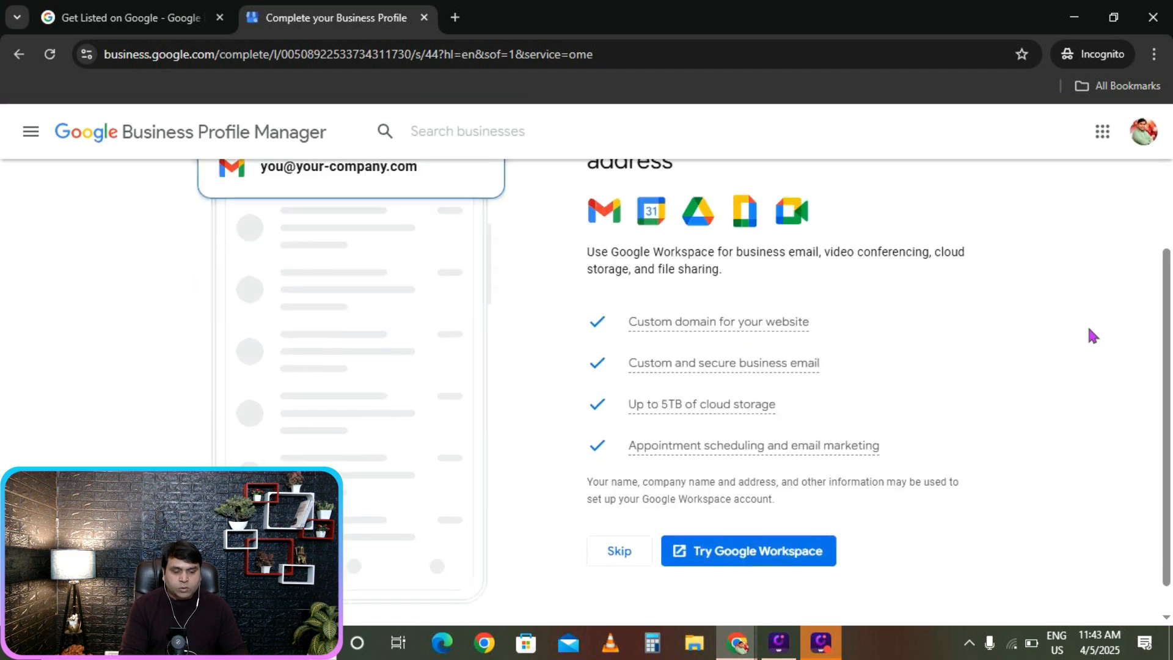
pyautogui.scroll(4, 1004, 403)
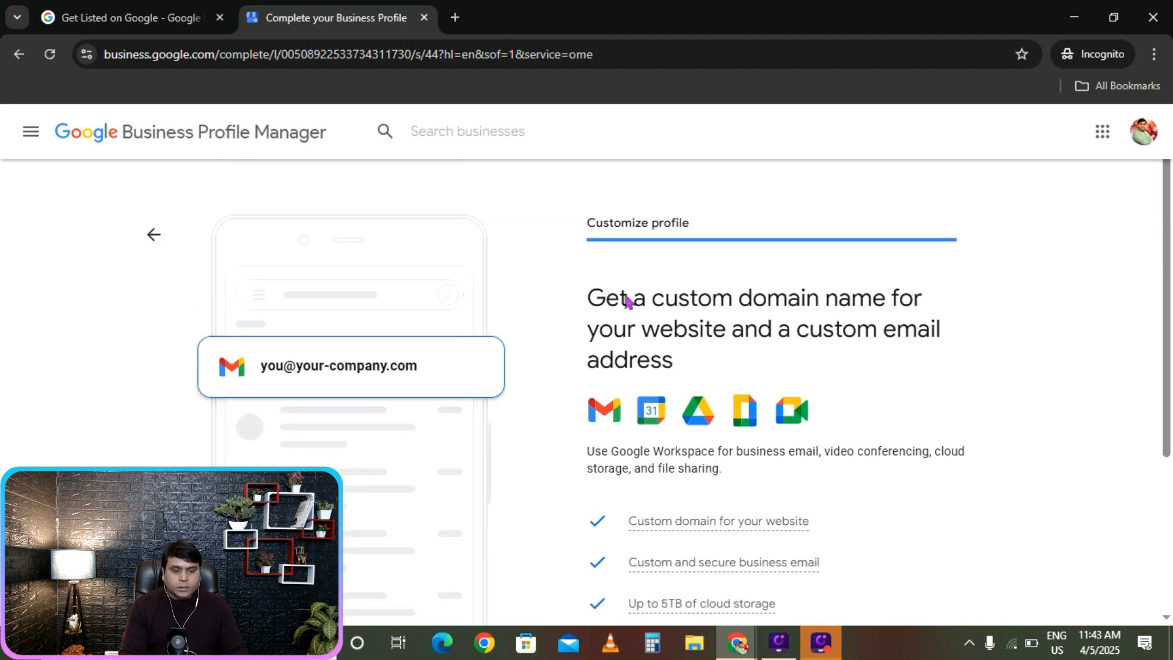
pyautogui.scroll(-4, 984, 254)
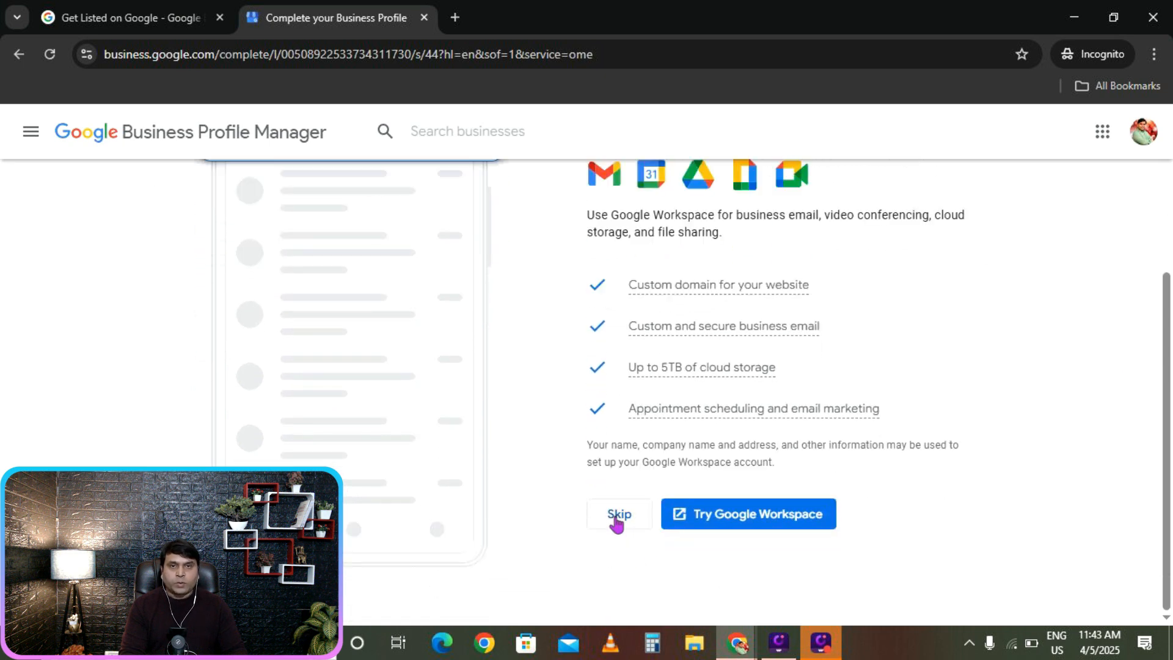
pyautogui.click(617, 518)
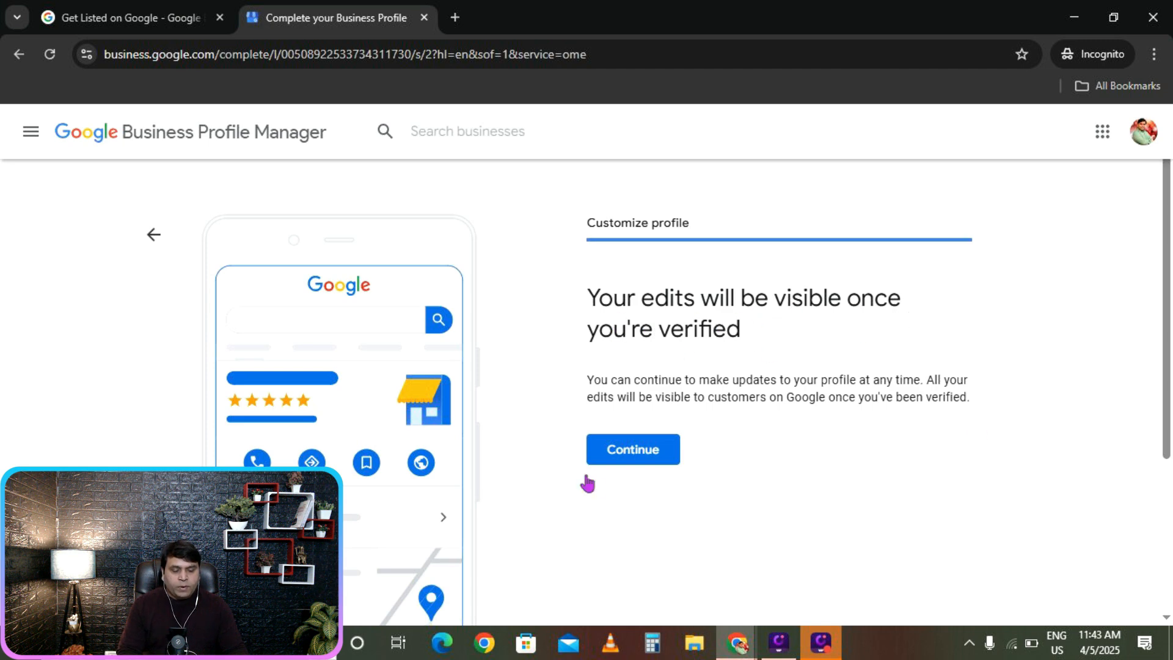
pyautogui.click(641, 462)
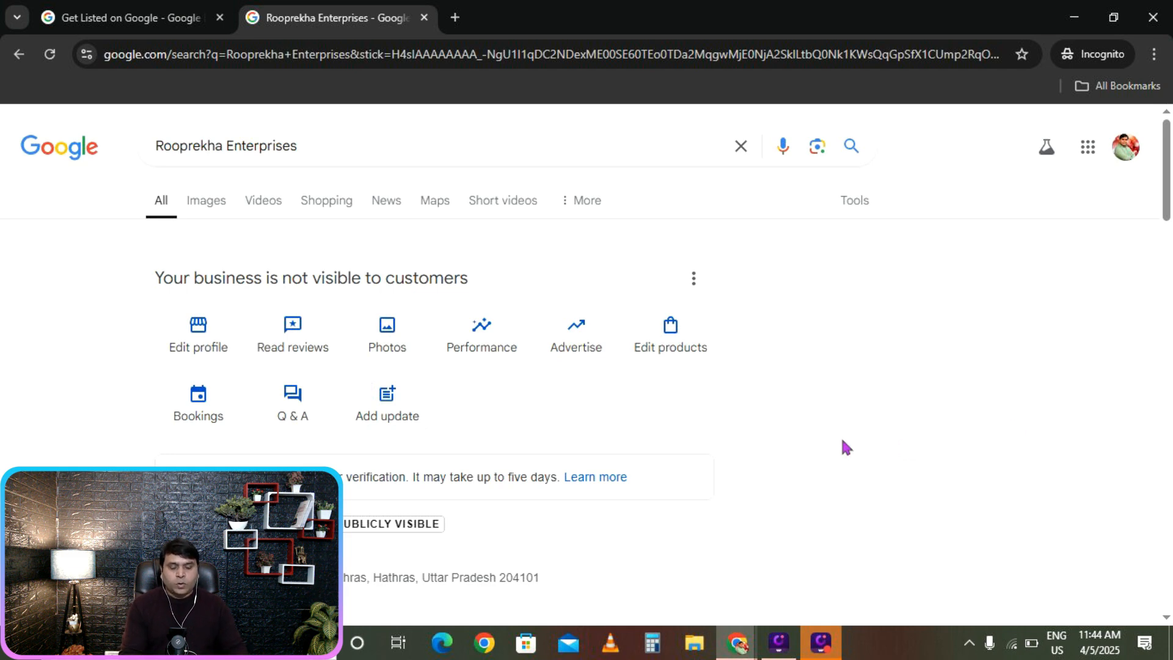
# Scroll through the Rooprekha Enterprises Search panel showing it pending verification with 09:00–17:00 hours.
pyautogui.scroll(-3, 487, 409)
pyautogui.scroll(-1, 474, 379)
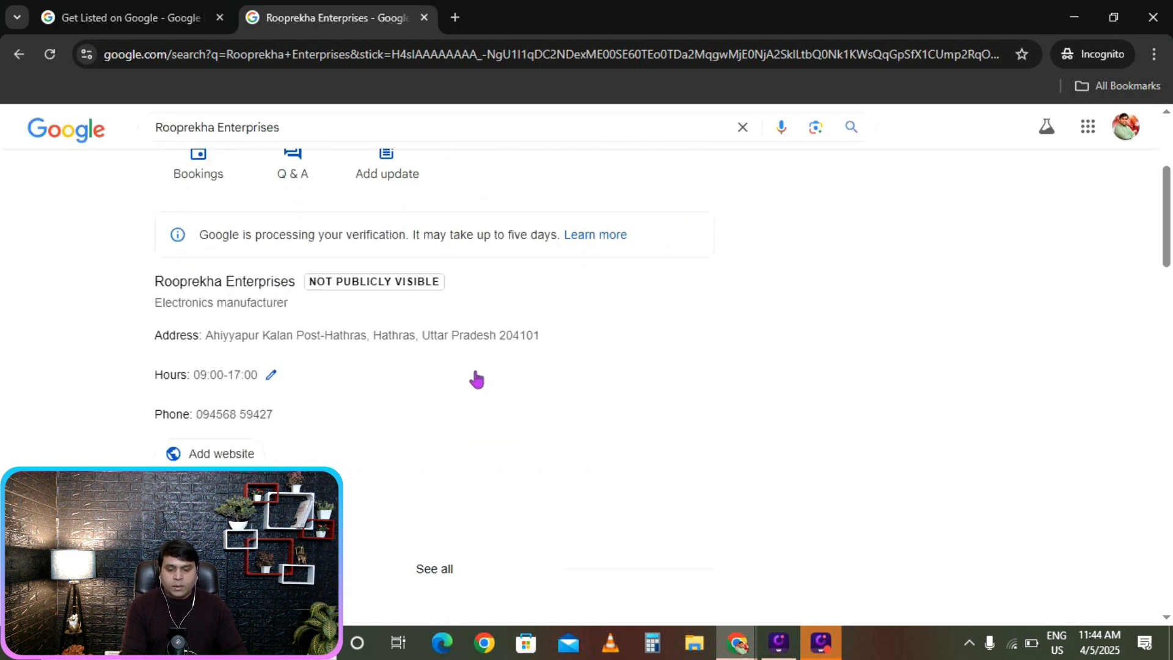
pyautogui.scroll(4, 477, 439)
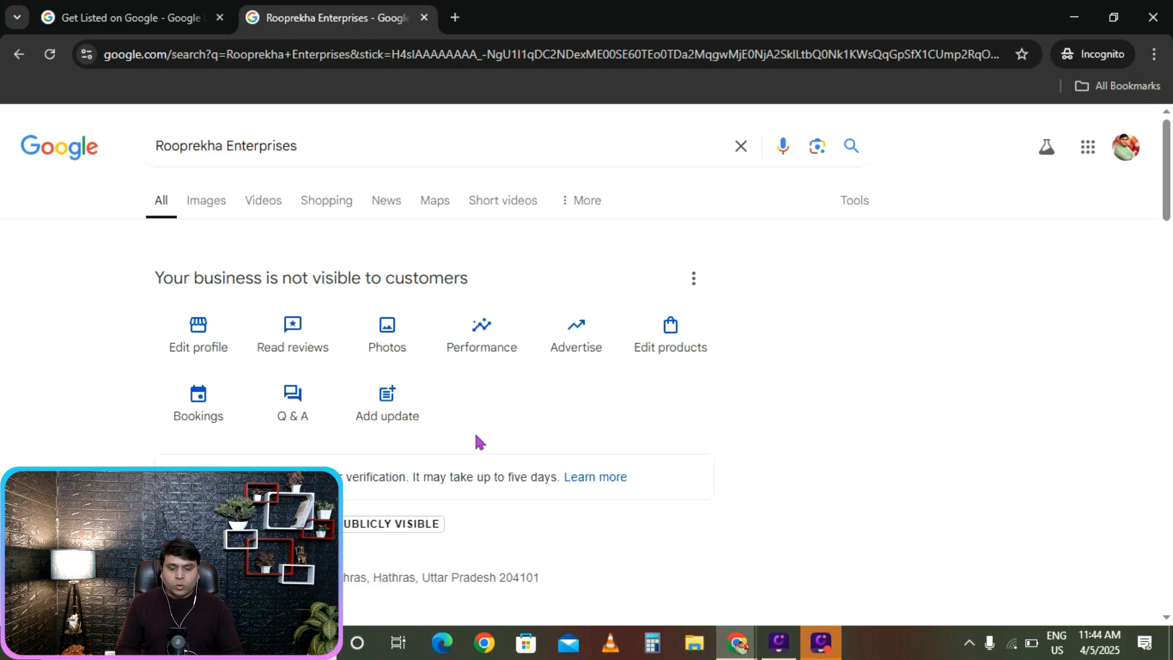